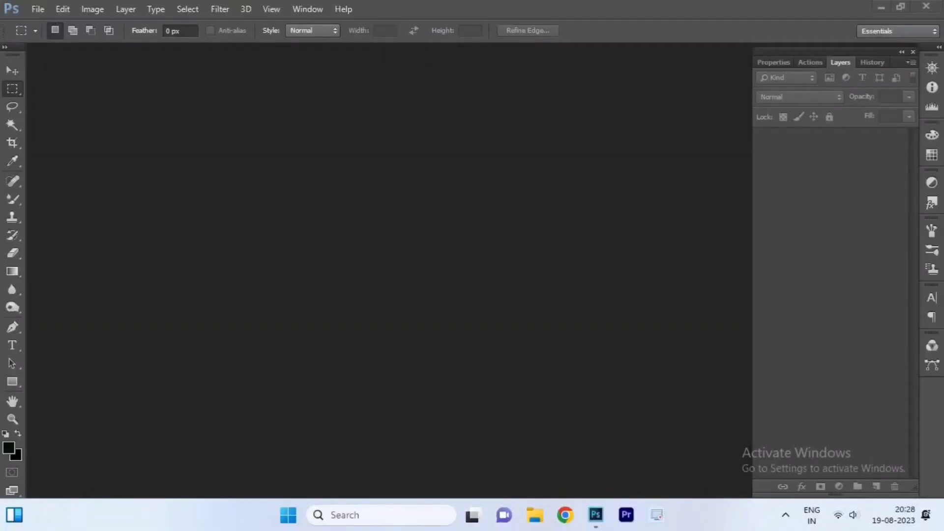
# - Create a new 36 × 12 inch, 300-resolution document from the ALBUM preset
pyautogui.click(40, 7)
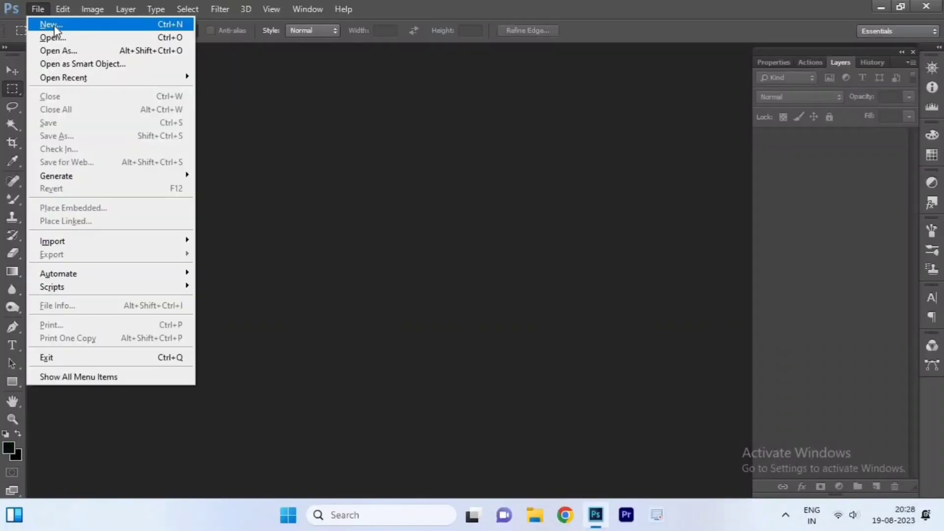
pyautogui.click(52, 25)
pyautogui.click(342, 162)
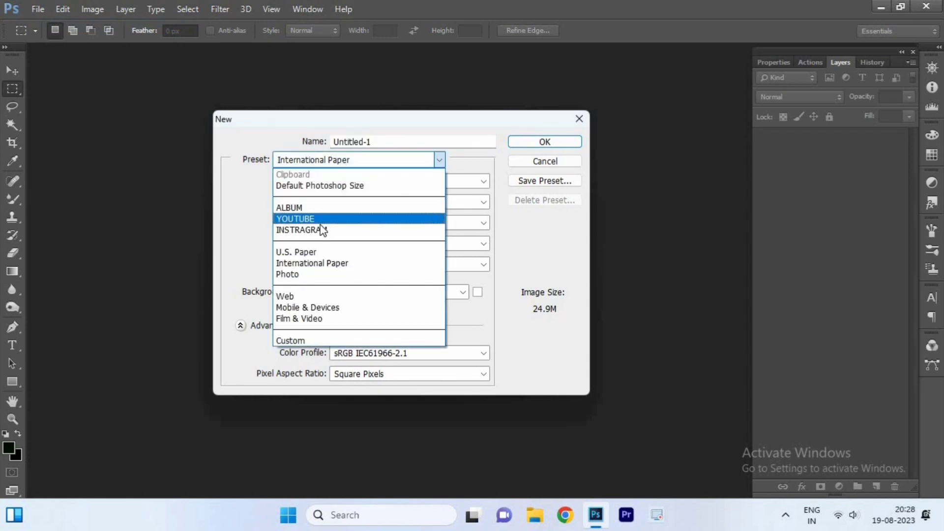
pyautogui.click(317, 204)
pyautogui.click(545, 143)
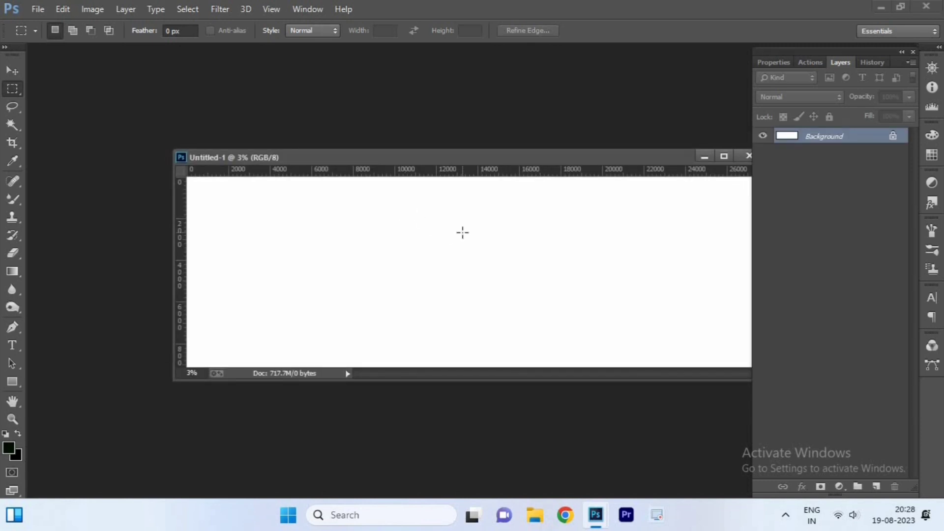
# - In full-screen view, add vertical and horizontal guides crossing near the canvas centre
pyautogui.press('f')
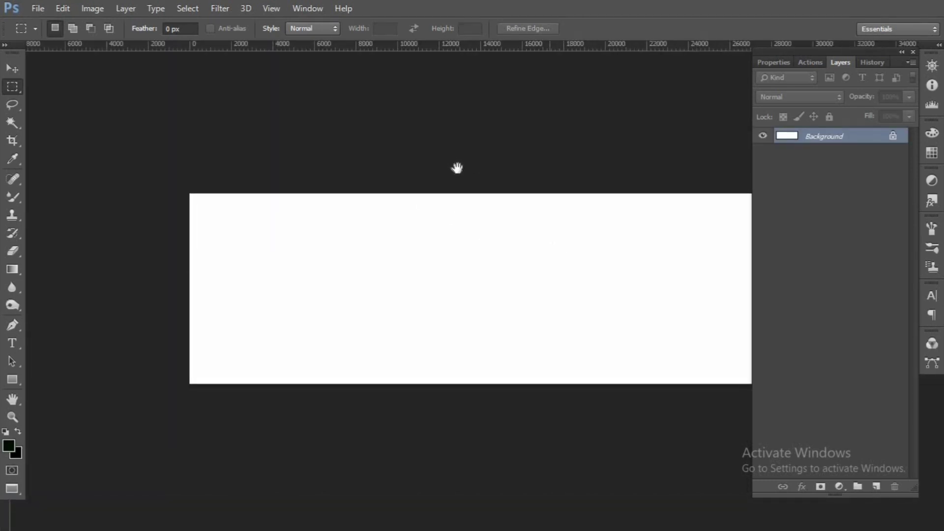
pyautogui.moveTo(1, 525); pyautogui.dragTo(393, 513)
pyautogui.moveTo(389, 45); pyautogui.dragTo(393, 222)
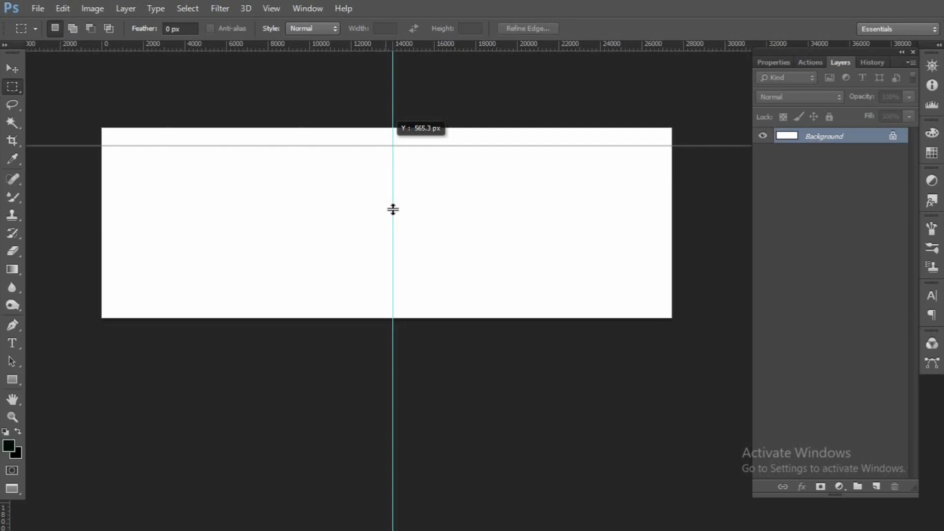
pyautogui.click(492, 251)
pyautogui.moveTo(493, 269); pyautogui.dragTo(438, 278)
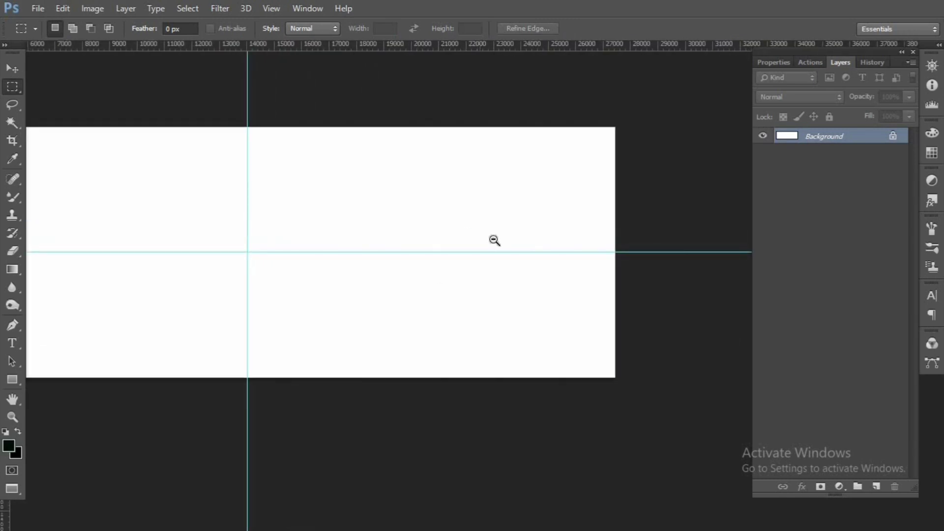
pyautogui.scroll(1, 494, 240)
pyautogui.moveTo(478, 221); pyautogui.dragTo(456, 222)
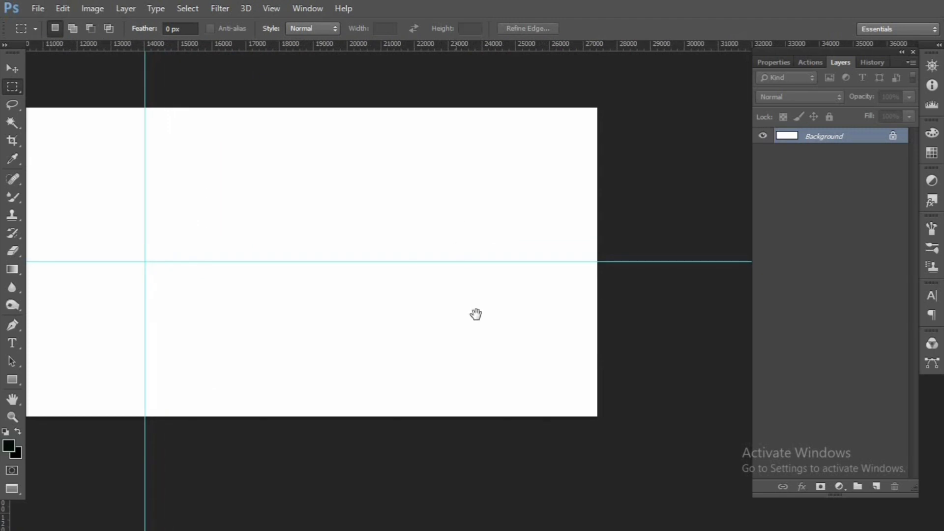
pyautogui.moveTo(475, 314); pyautogui.dragTo(529, 277)
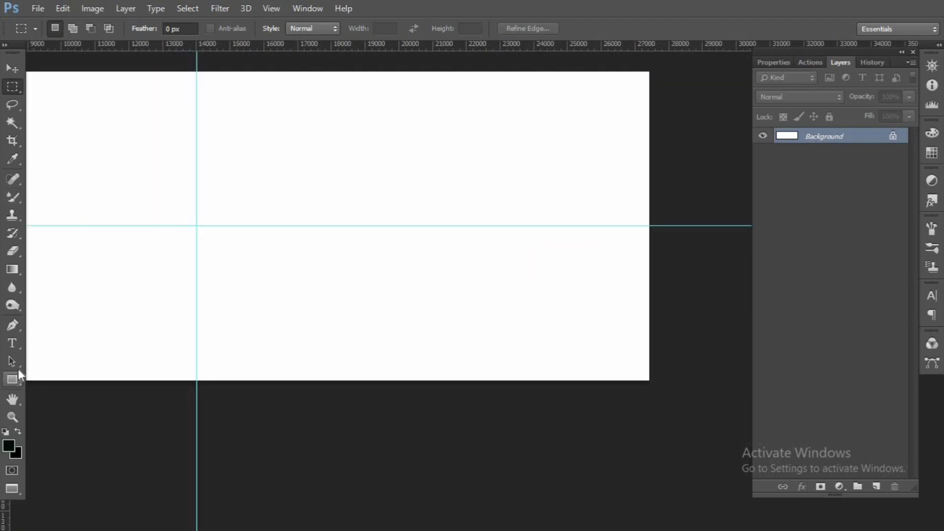
# - Draw a black-filled 4433 × 5660 px rectangle on the right half, straddling the horizontal guide
pyautogui.click(13, 381)
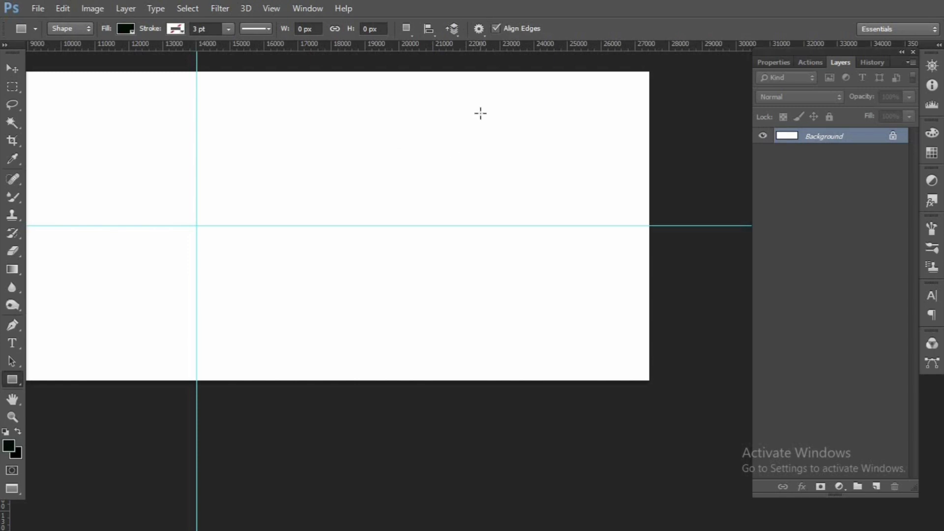
pyautogui.moveTo(459, 131); pyautogui.dragTo(603, 320)
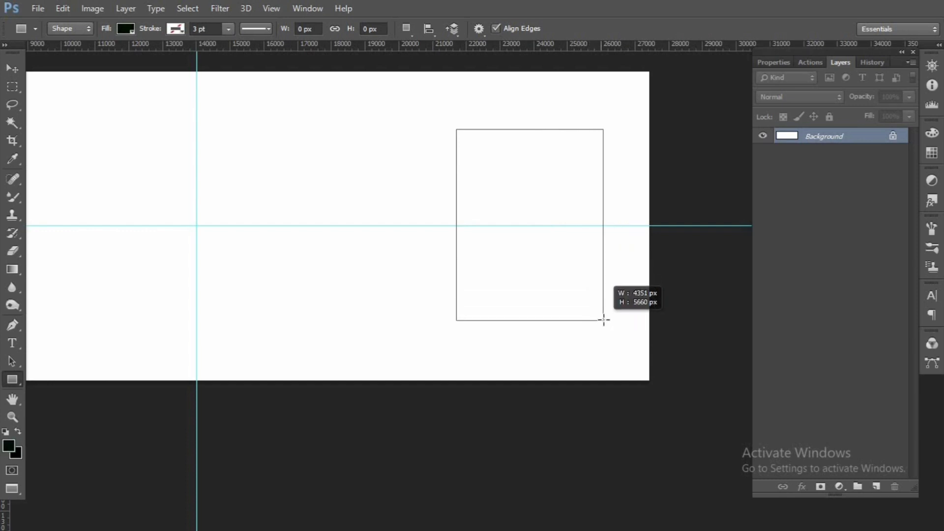
pyautogui.moveTo(603, 320); pyautogui.dragTo(605, 320)
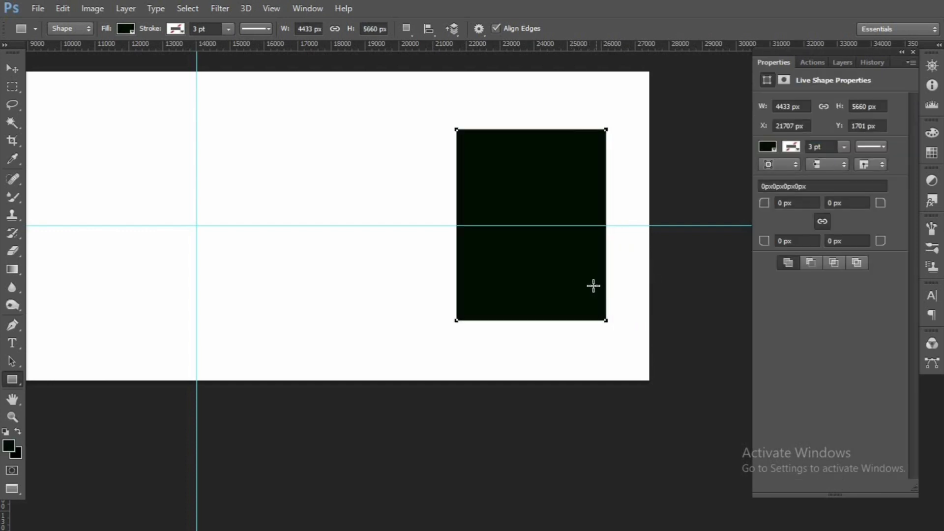
pyautogui.click(12, 69)
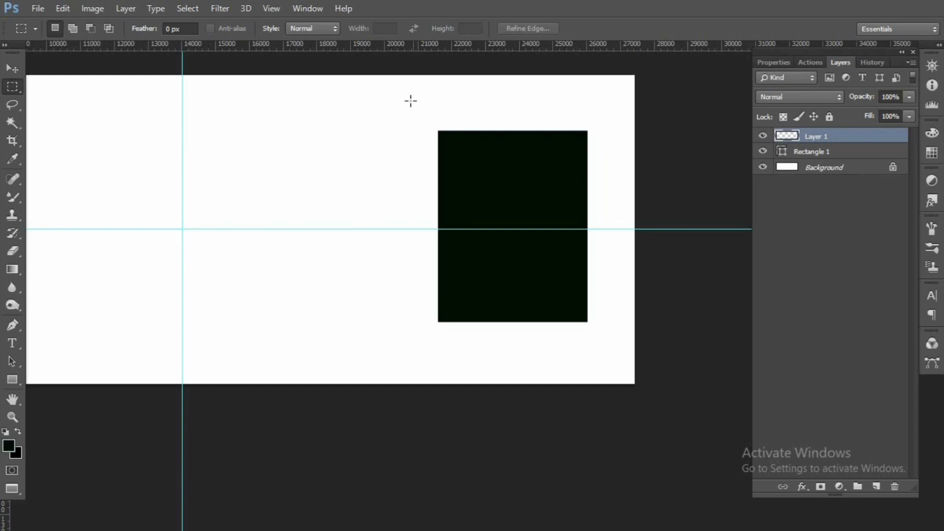
# - Stroke a selection around the black rectangle with a thin #696153 border
pyautogui.moveTo(409, 101); pyautogui.dragTo(607, 364)
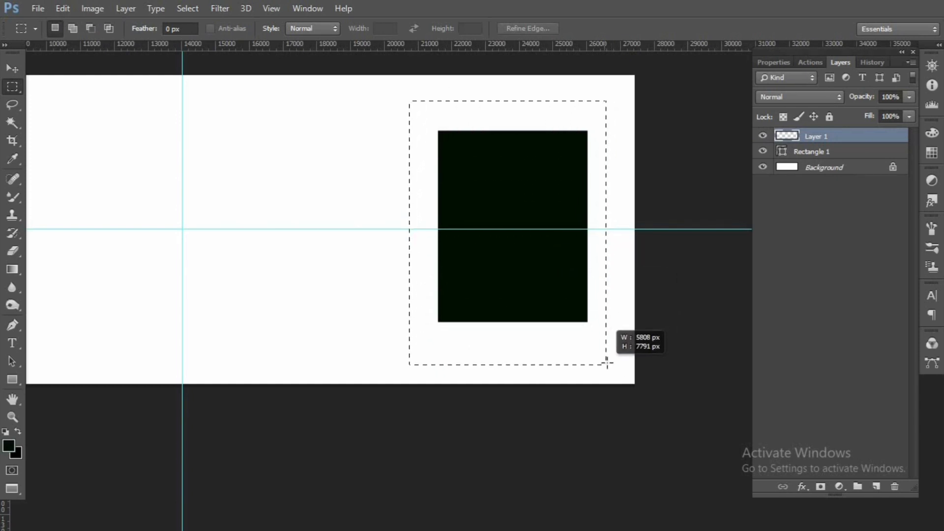
pyautogui.moveTo(606, 364); pyautogui.dragTo(605, 346)
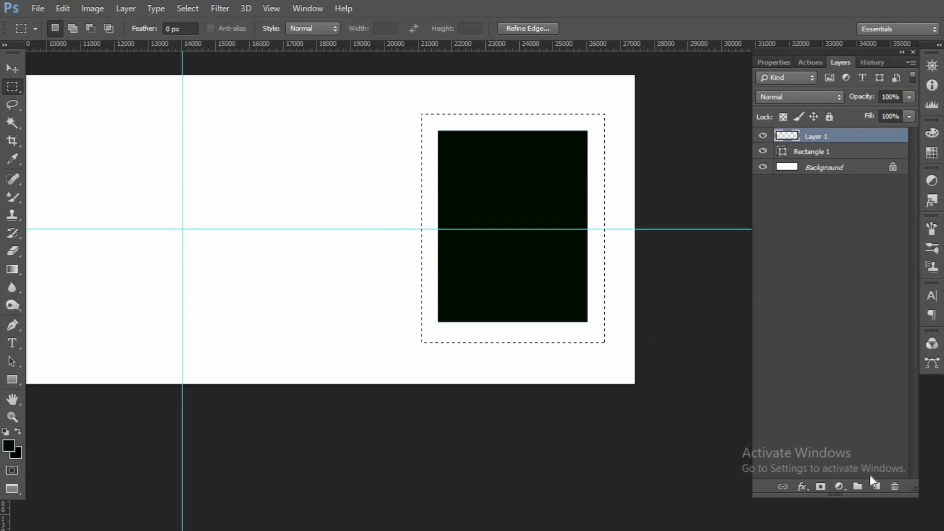
pyautogui.rightClick(537, 275)
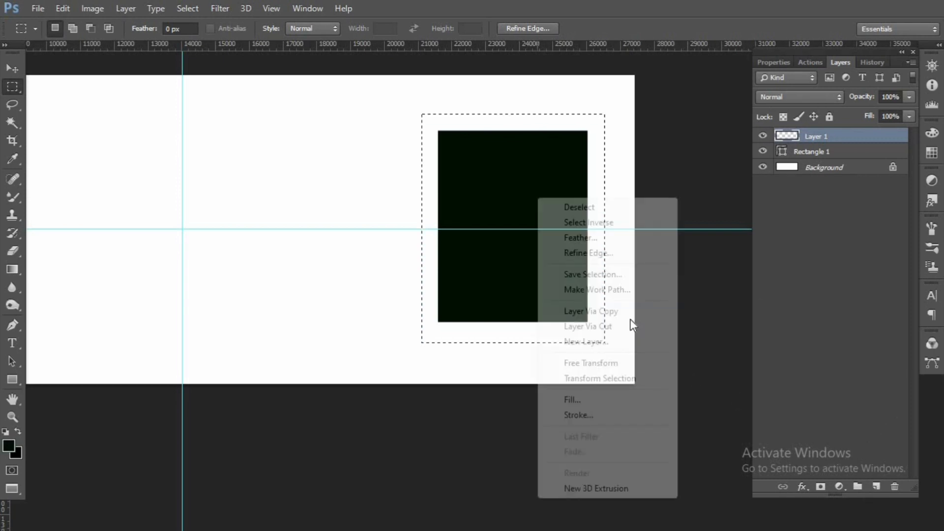
pyautogui.click(590, 415)
pyautogui.click(565, 146)
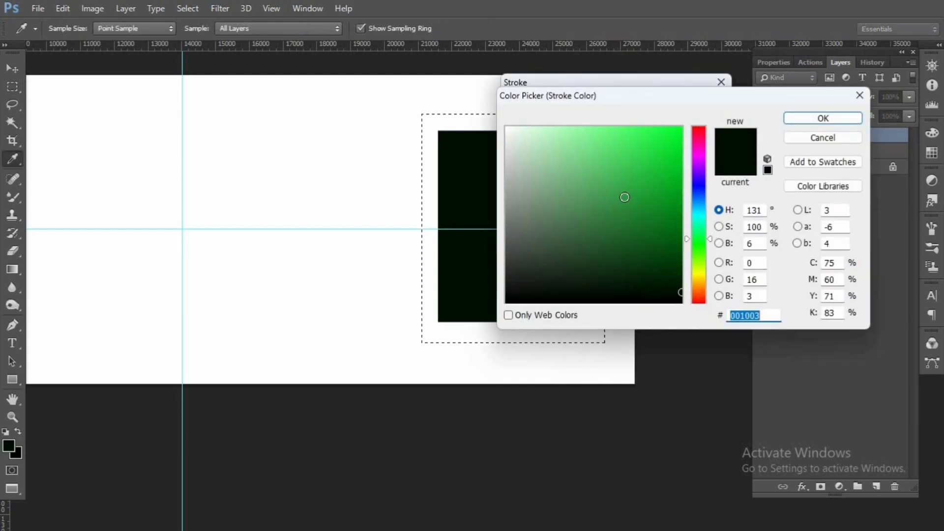
pyautogui.write('696153')
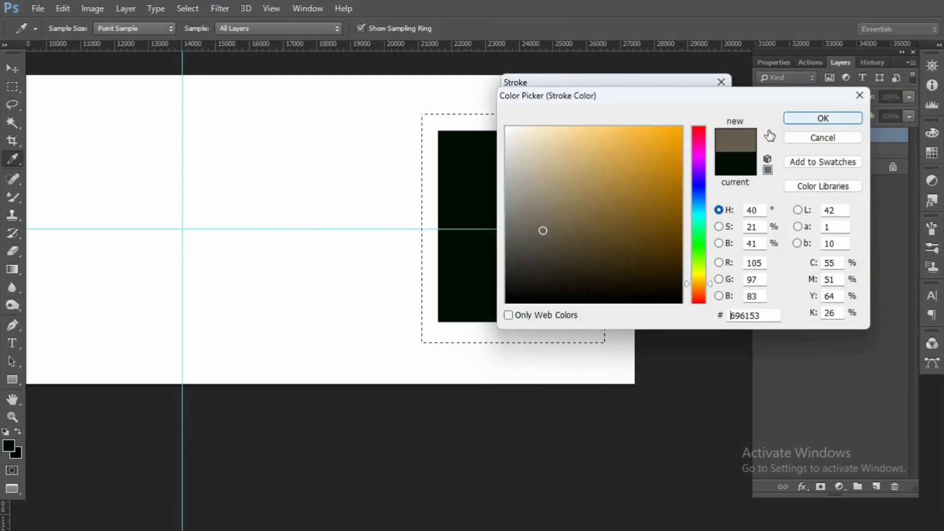
pyautogui.press('Return')
pyautogui.click(707, 108)
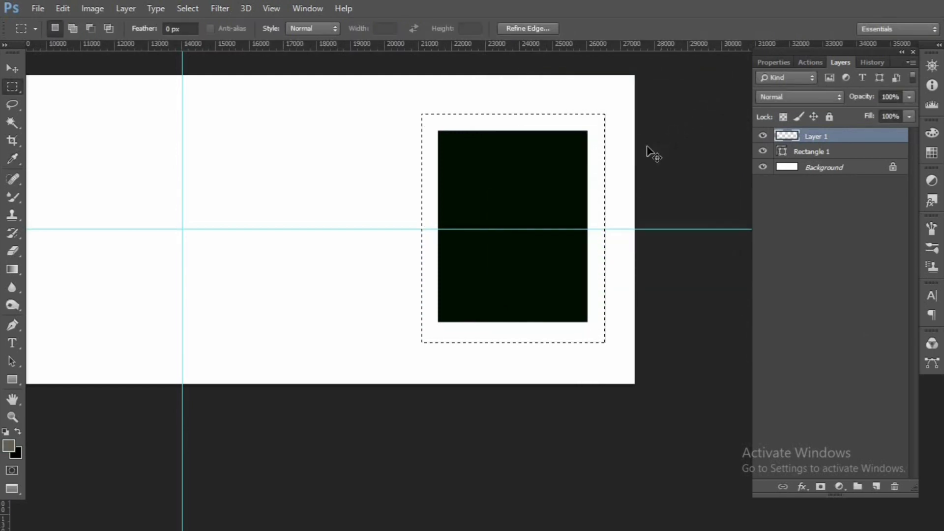
pyautogui.hotkey('ctrl', 'd')
# - Bring the couple's wedding photo into the album and scale it over the black rectangle
pyautogui.moveTo(506, 206); pyautogui.dragTo(535, 206)
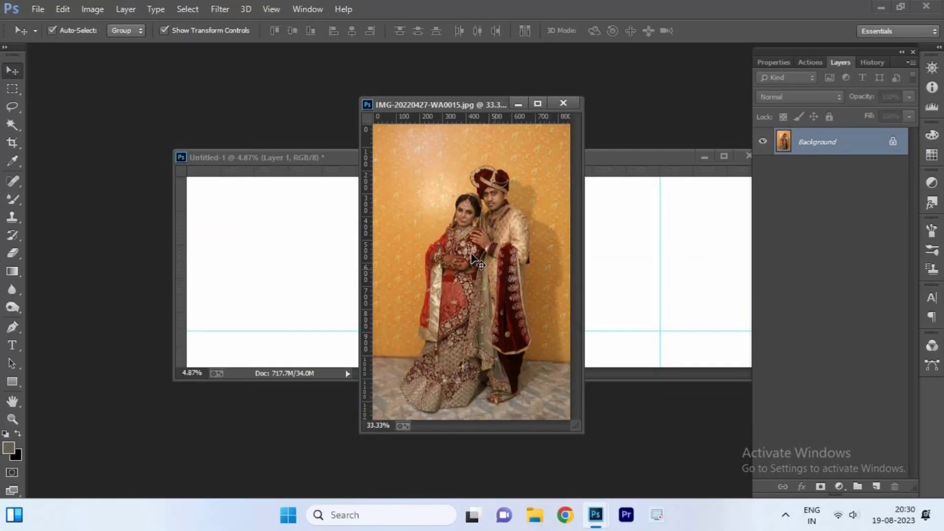
pyautogui.moveTo(622, 266); pyautogui.dragTo(647, 269)
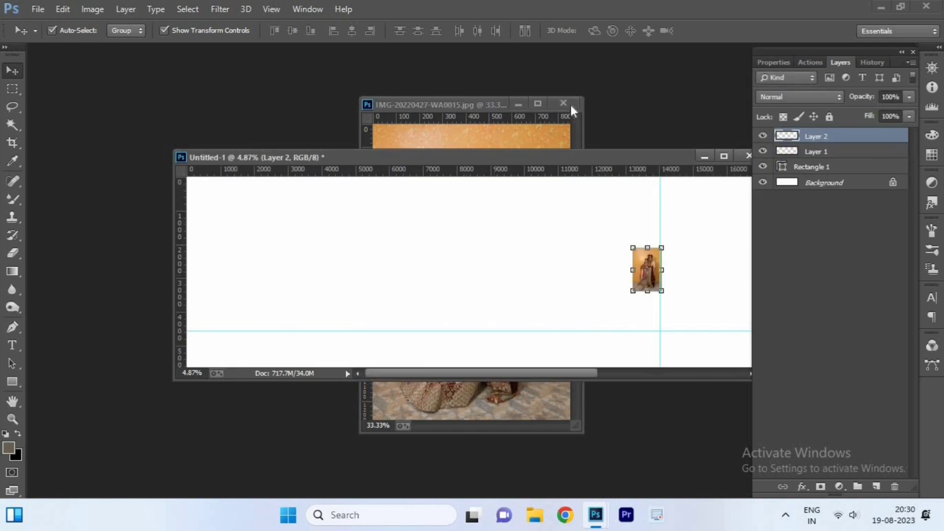
pyautogui.press('f')
pyautogui.moveTo(444, 297); pyautogui.dragTo(273, 279)
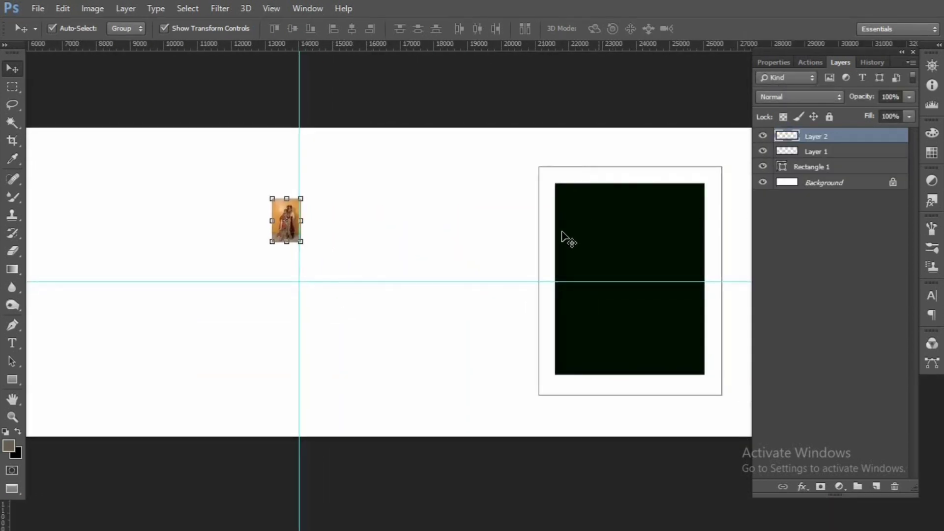
pyautogui.hotkey('ctrl', 't')
pyautogui.moveTo(414, 322); pyautogui.dragTo(541, 344)
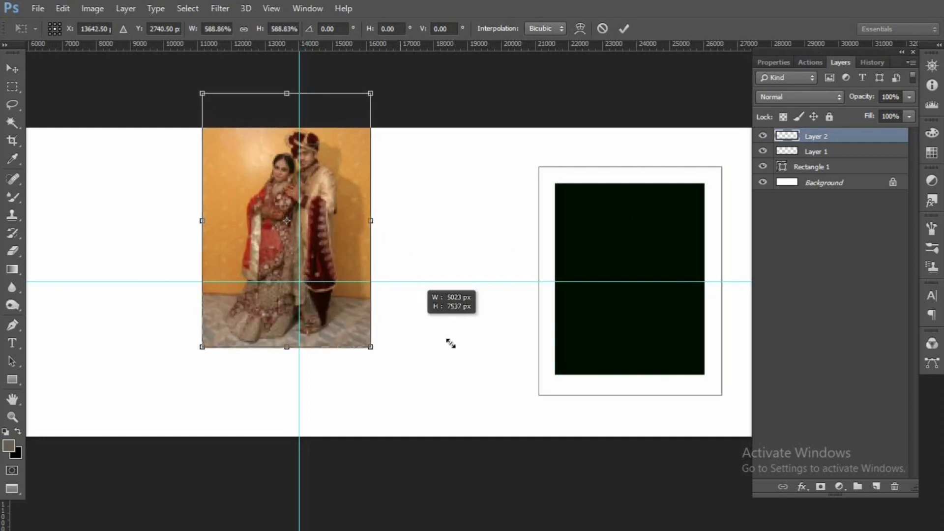
pyautogui.moveTo(534, 265)
pyautogui.mouseDown()
pyautogui.moveTo(690, 323)
pyautogui.moveTo(693, 340)
pyautogui.mouseUp()
pyautogui.moveTo(451, 300); pyautogui.dragTo(294, 297)
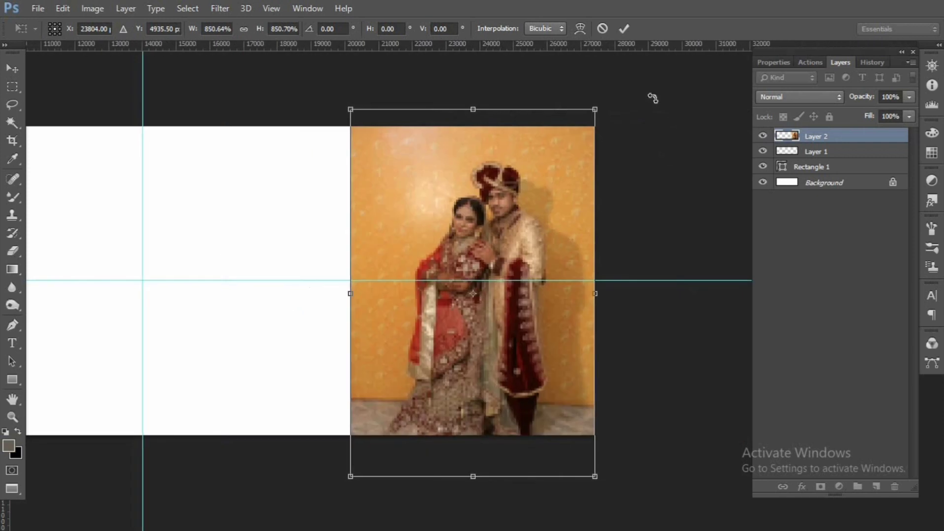
pyautogui.click(628, 32)
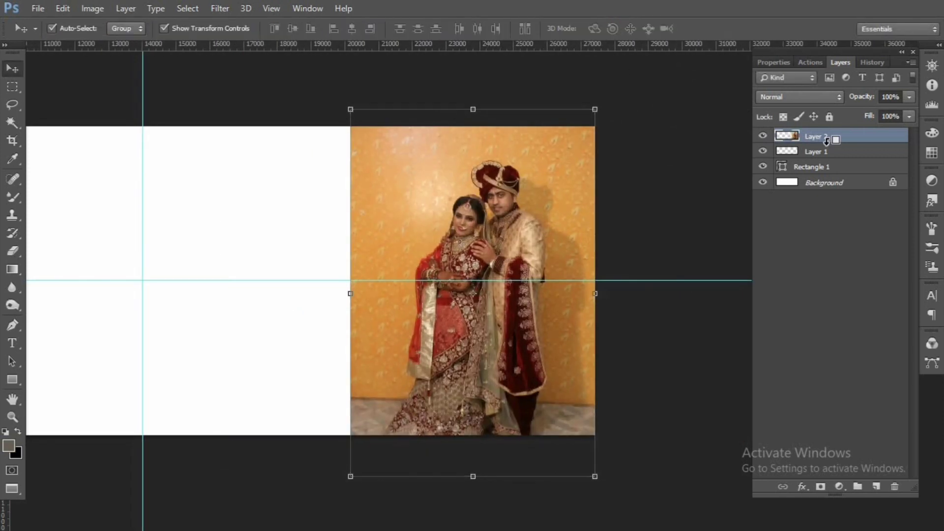
# - Move Layer 2 below Layer 1, clip it to the rectangle, and rescale to 88.6%
pyautogui.moveTo(830, 145); pyautogui.dragTo(832, 157)
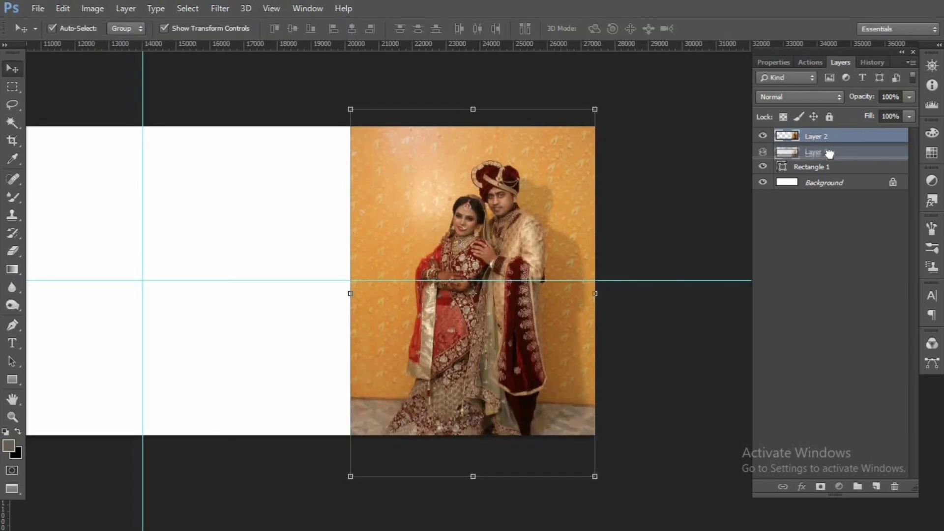
pyautogui.keyDown('alt'); pyautogui.click(831, 157); pyautogui.keyUp('alt')
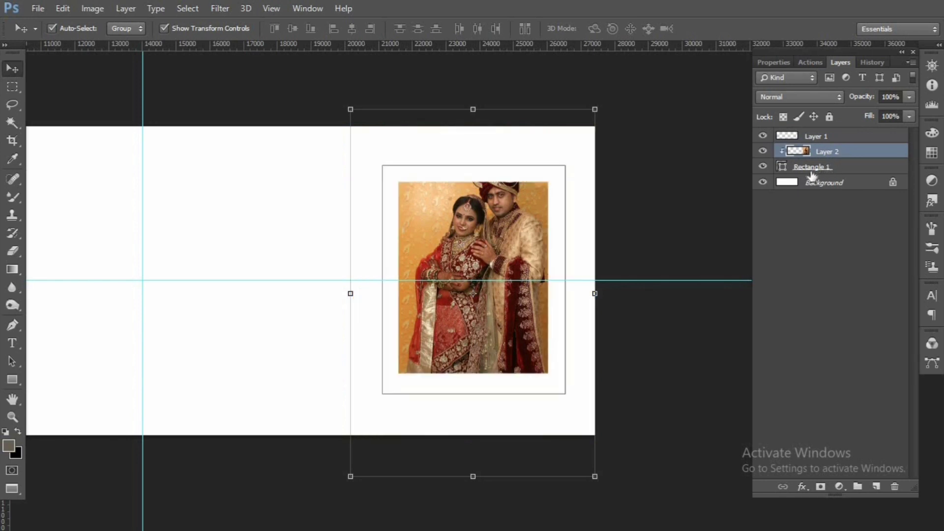
pyautogui.hotkey('ctrl', 't')
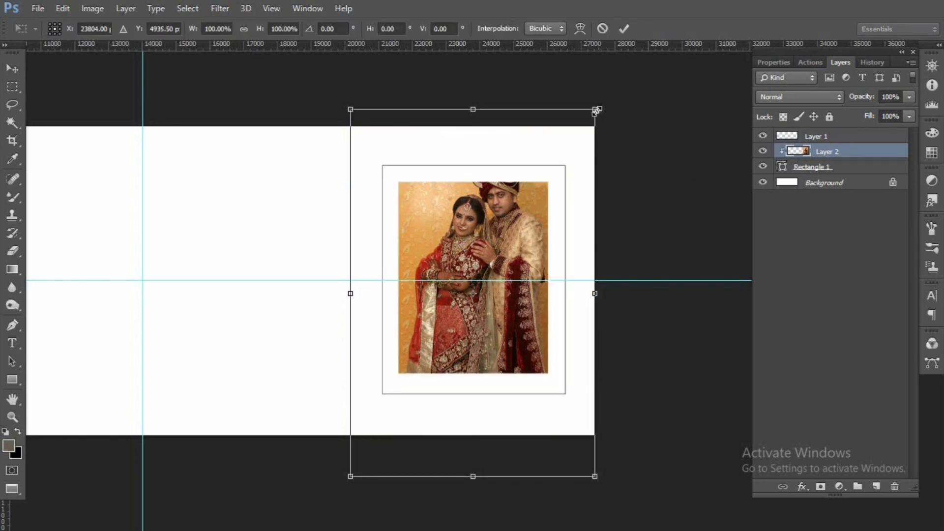
pyautogui.moveTo(595, 110); pyautogui.dragTo(581, 130)
pyautogui.moveTo(520, 197)
pyautogui.mouseDown()
pyautogui.moveTo(526, 218)
pyautogui.moveTo(523, 209)
pyautogui.mouseUp()
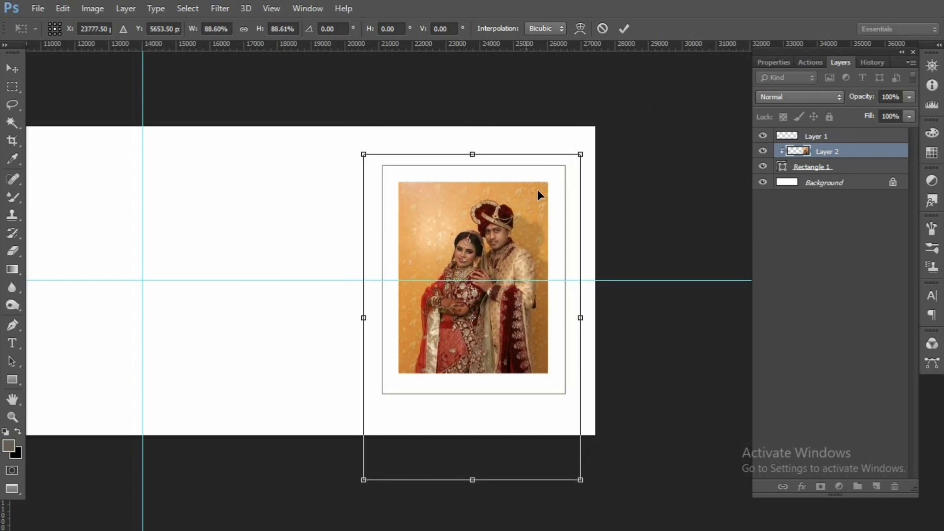
pyautogui.click(624, 29)
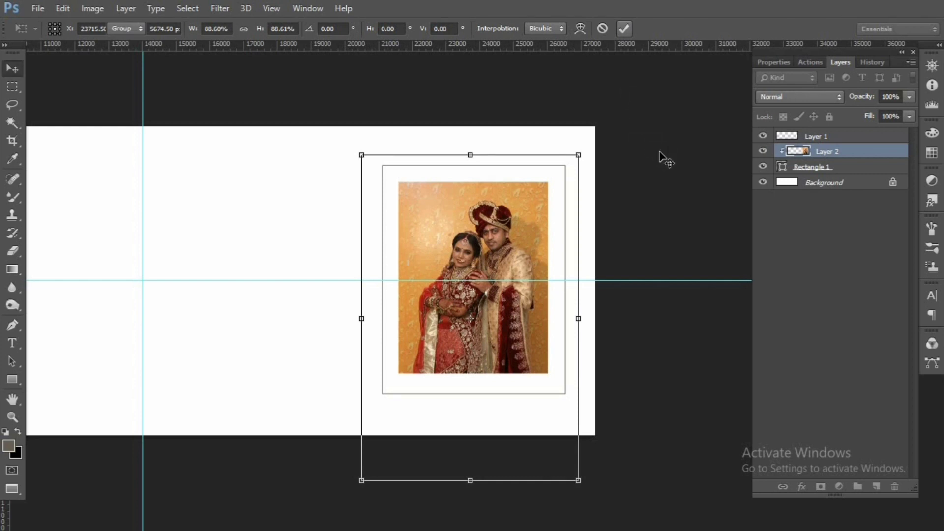
pyautogui.moveTo(336, 215); pyautogui.dragTo(488, 204)
# - Draw a tall 4043 × 6008 px rectangle left of the photo frame
pyautogui.press('u')
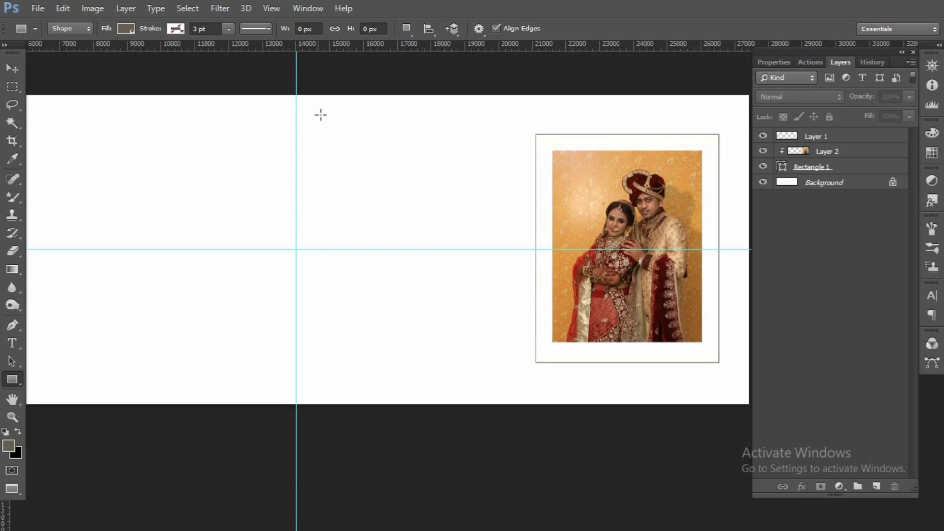
pyautogui.moveTo(322, 118); pyautogui.dragTo(509, 381)
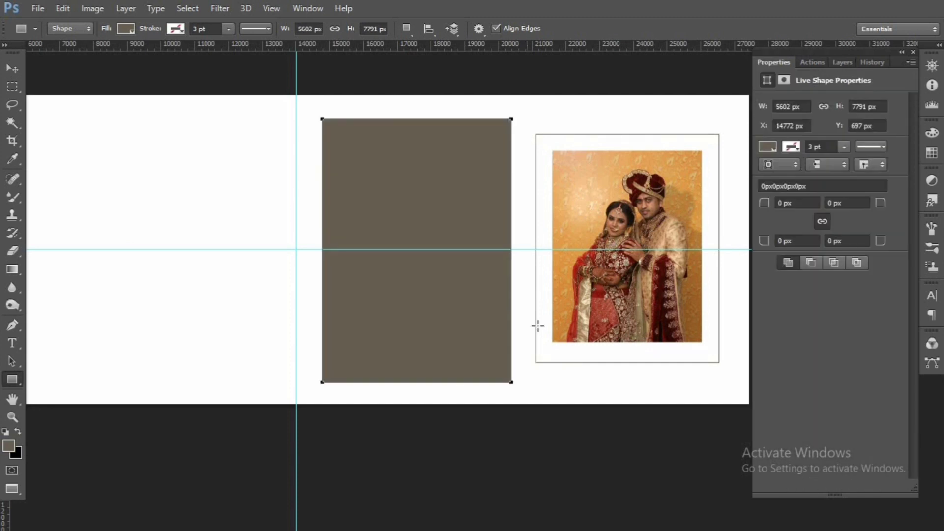
pyautogui.press('v')
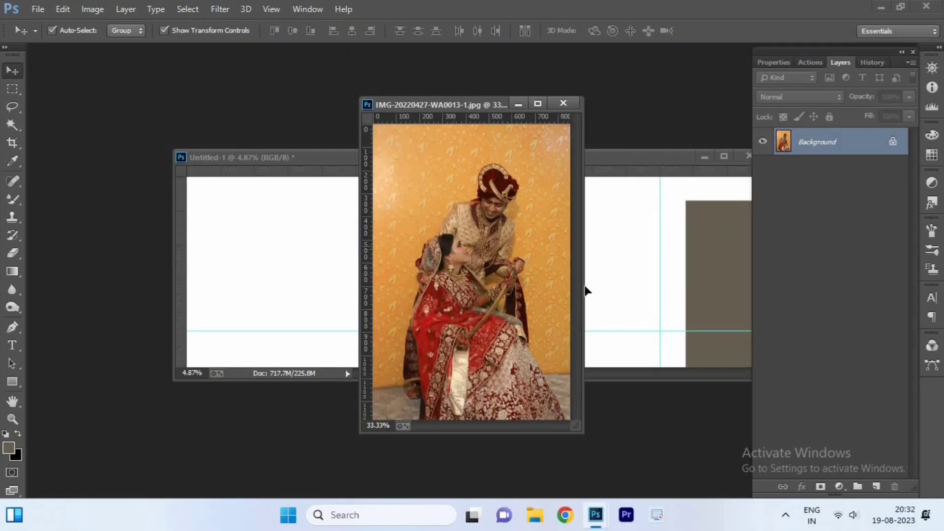
# - Bring the seated-bride photo into the album and scale it over the new rectangle
pyautogui.moveTo(676, 305); pyautogui.dragTo(677, 304)
pyautogui.click(564, 104)
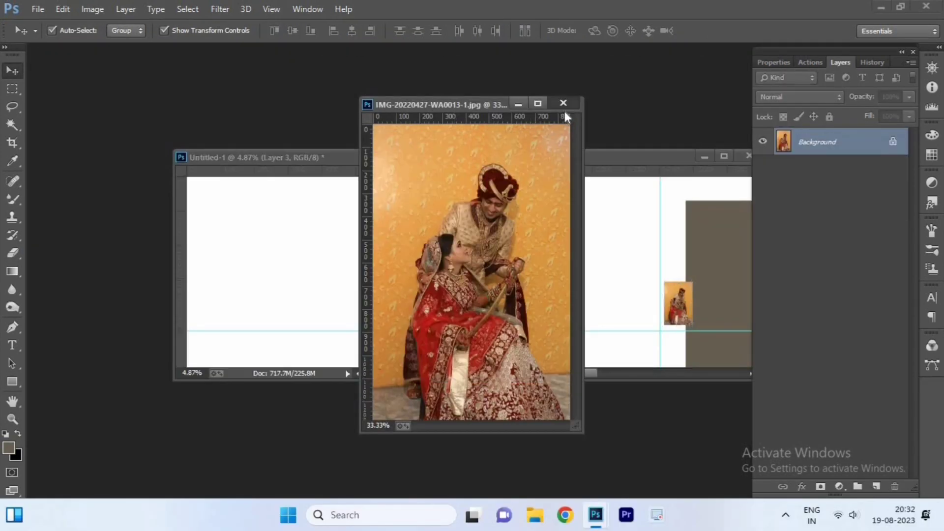
pyautogui.press('f')
pyautogui.hscroll(3, 460, 296)
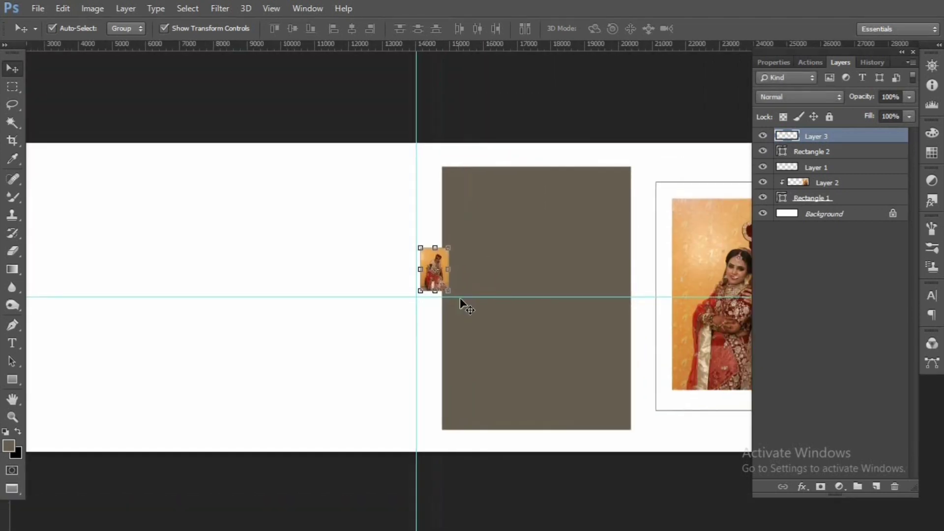
pyautogui.hotkey('ctrl', 't')
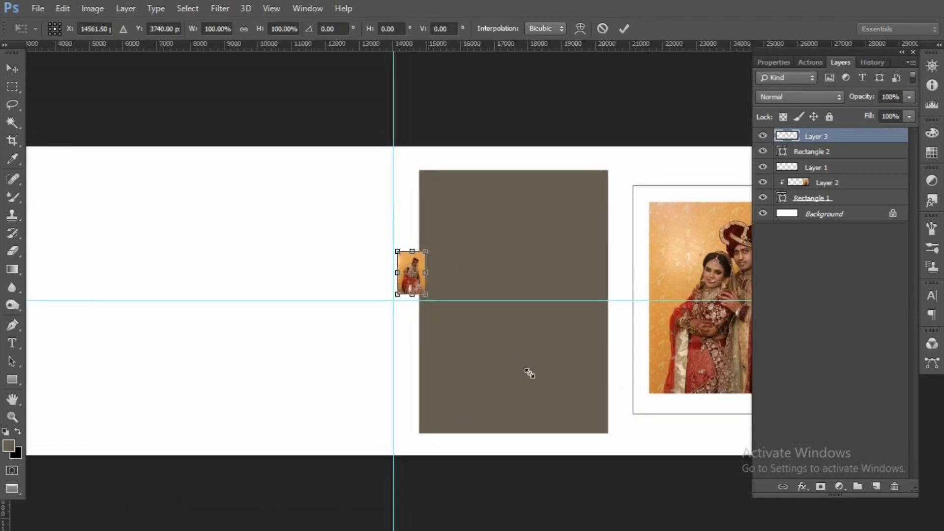
pyautogui.moveTo(529, 373); pyautogui.dragTo(585, 403)
pyautogui.moveTo(489, 349); pyautogui.dragTo(556, 349)
pyautogui.click(624, 28)
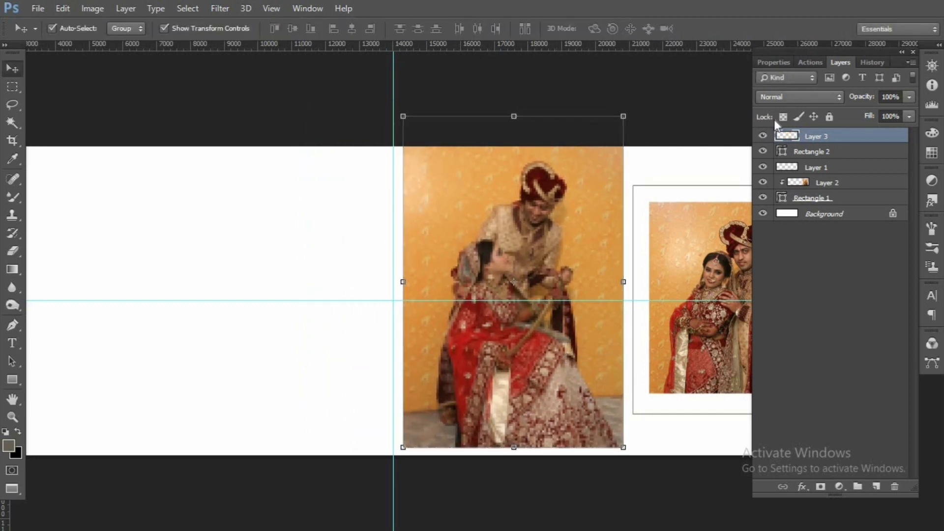
# - Clip Layer 3 into Rectangle 2, shrink it to about 92% and nudge it down
pyautogui.keyDown('alt'); pyautogui.click(815, 142); pyautogui.keyUp('alt')
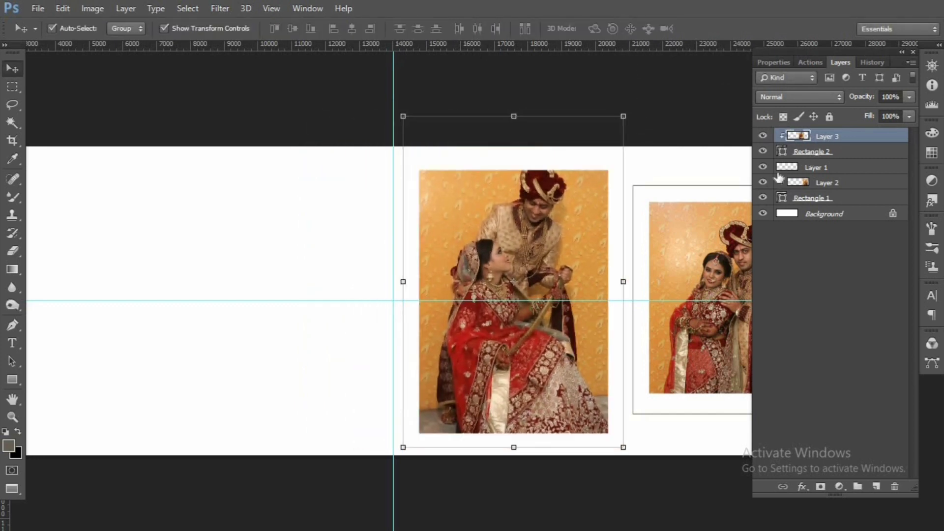
pyautogui.hotkey('ctrl', 't')
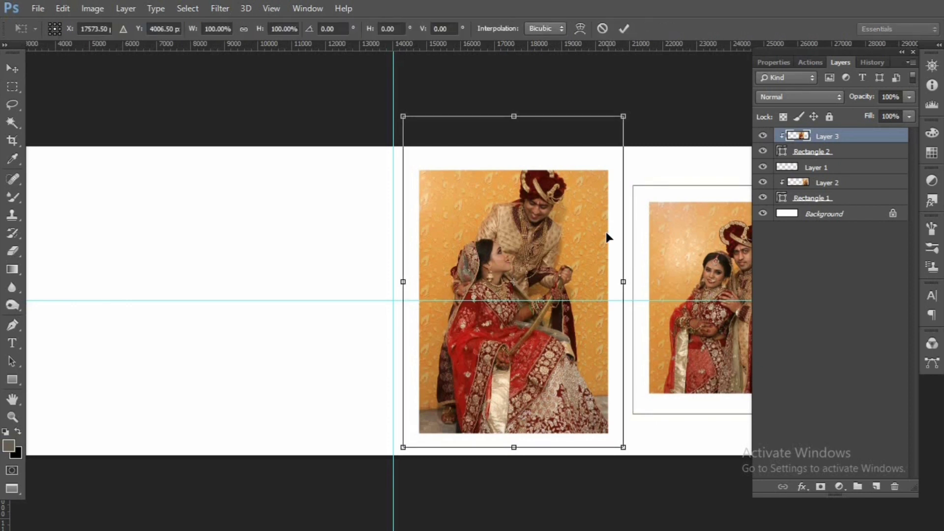
pyautogui.hotkey('shift', 'Down')
pyautogui.hotkey('shift', 'Down')
pyautogui.hotkey('shift', 'Down')
pyautogui.hotkey('shift', 'Down')
pyautogui.hotkey('shift', 'Down')
pyautogui.hotkey('shift', 'Down')
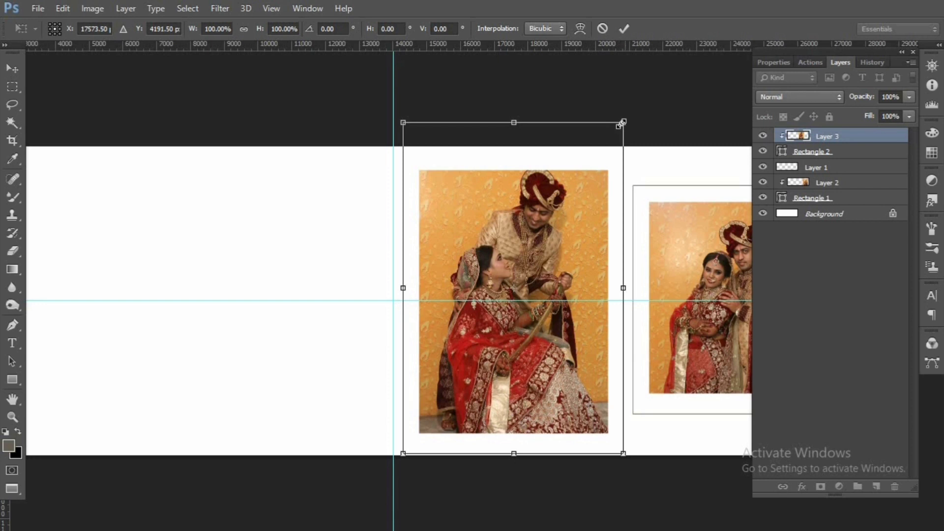
pyautogui.moveTo(620, 123); pyautogui.dragTo(613, 141)
pyautogui.press('Down')
pyautogui.press('Down')
pyautogui.press('Down')
pyautogui.press('Down')
pyautogui.press('Down')
pyautogui.press('Down')
pyautogui.press('Down')
pyautogui.press('Down')
pyautogui.press('Down')
pyautogui.press('Down')
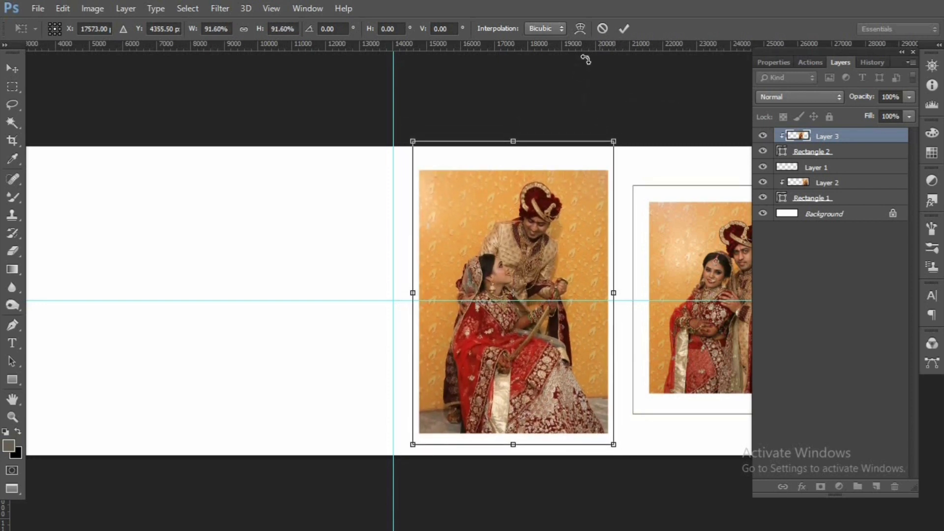
pyautogui.click(624, 28)
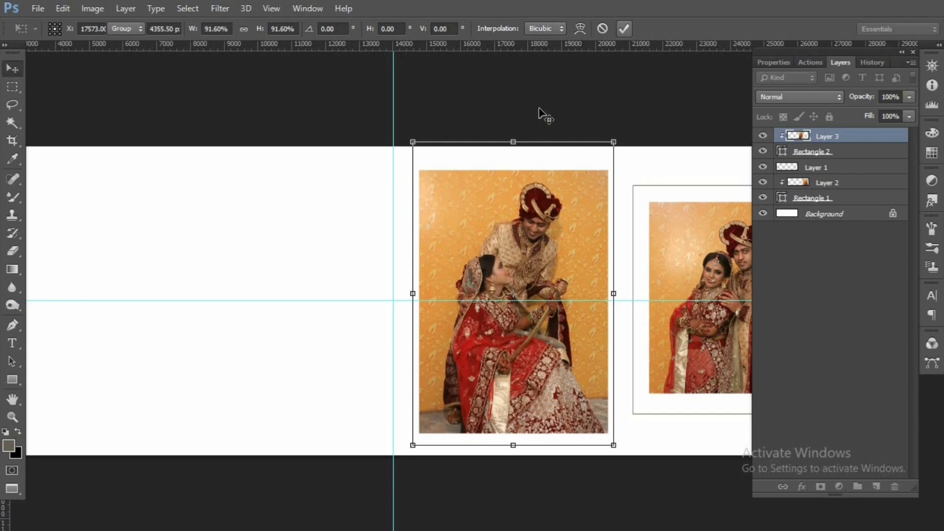
pyautogui.moveTo(468, 246); pyautogui.dragTo(498, 197)
pyautogui.moveTo(474, 237)
pyautogui.mouseDown()
pyautogui.moveTo(506, 219)
pyautogui.moveTo(496, 227)
pyautogui.mouseUp()
# - Draw a rectangle left of the seated-bride photo, widened to 4125 × 6008 px at X 9171, Y 1588
pyautogui.press('u')
pyautogui.moveTo(313, 121)
pyautogui.mouseDown()
pyautogui.moveTo(446, 301)
pyautogui.moveTo(444, 321)
pyautogui.mouseUp()
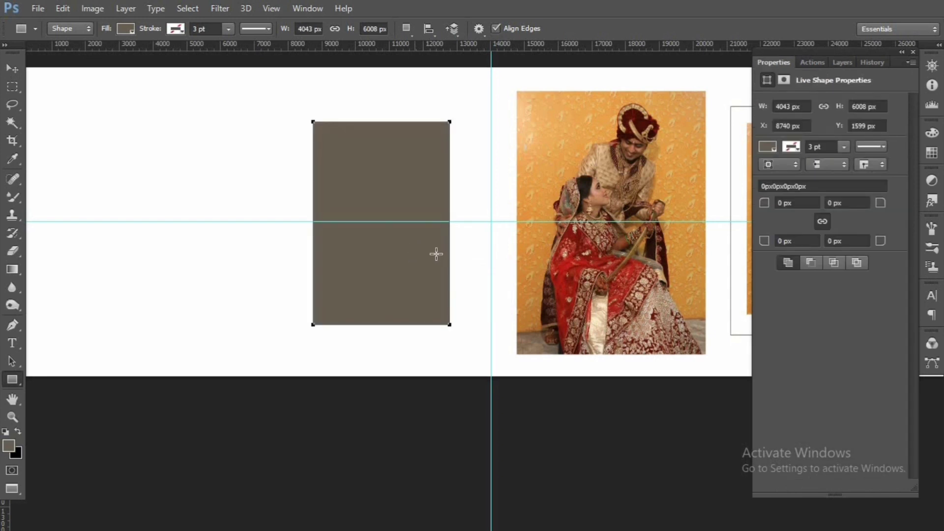
pyautogui.press('v')
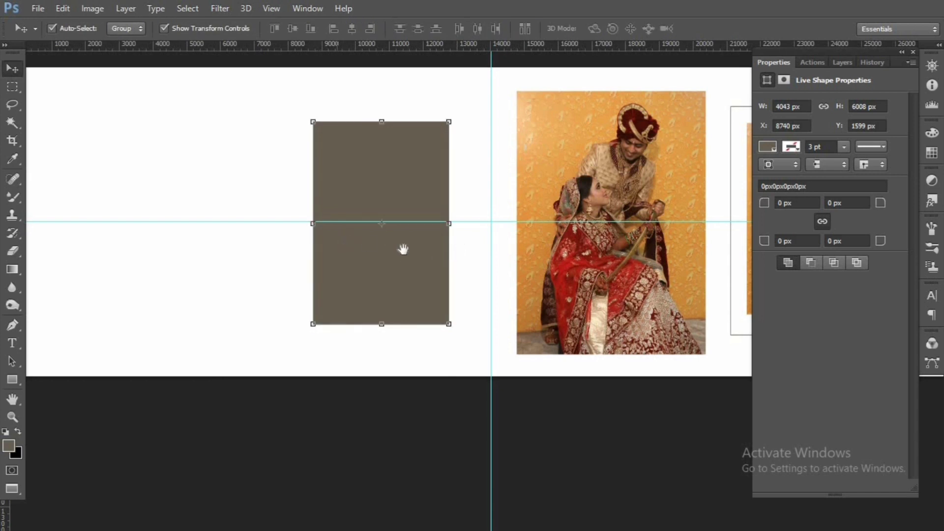
pyautogui.moveTo(404, 250); pyautogui.dragTo(475, 260)
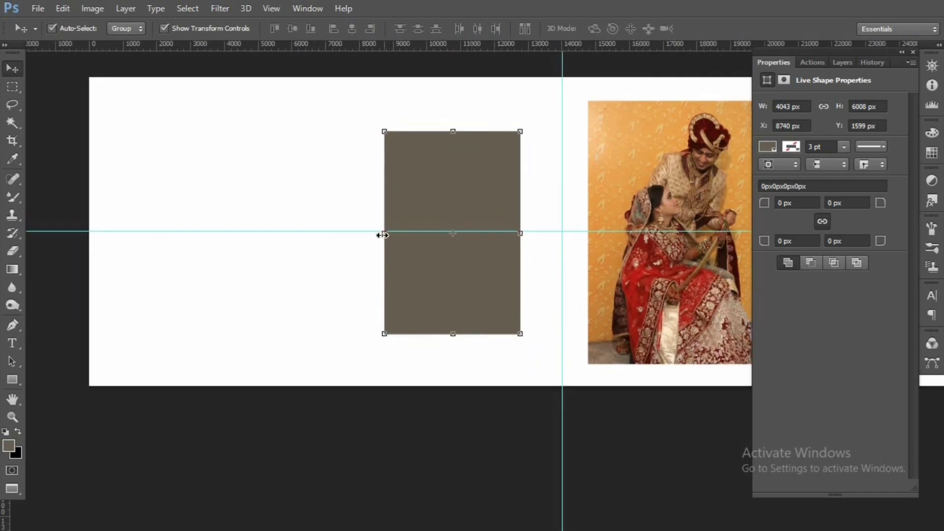
pyautogui.moveTo(382, 235); pyautogui.dragTo(380, 235)
pyautogui.moveTo(483, 200); pyautogui.dragTo(495, 201)
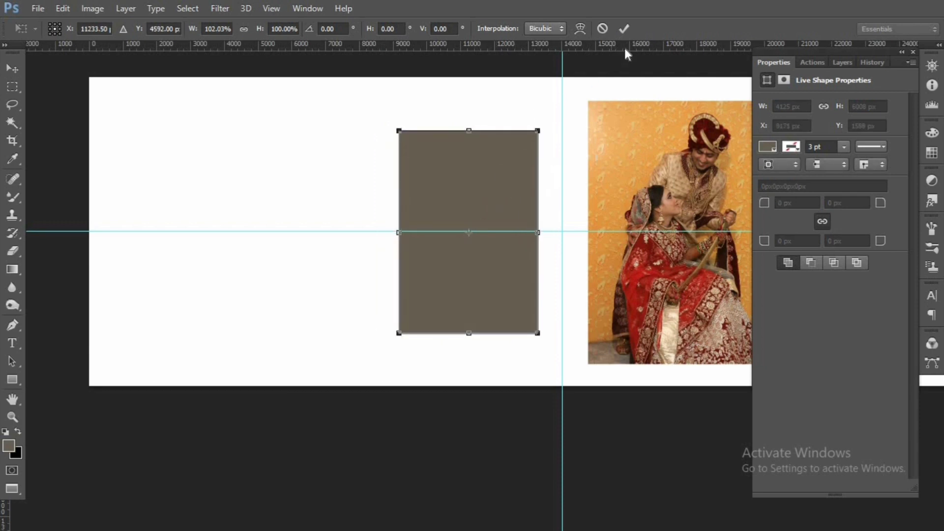
pyautogui.click(623, 31)
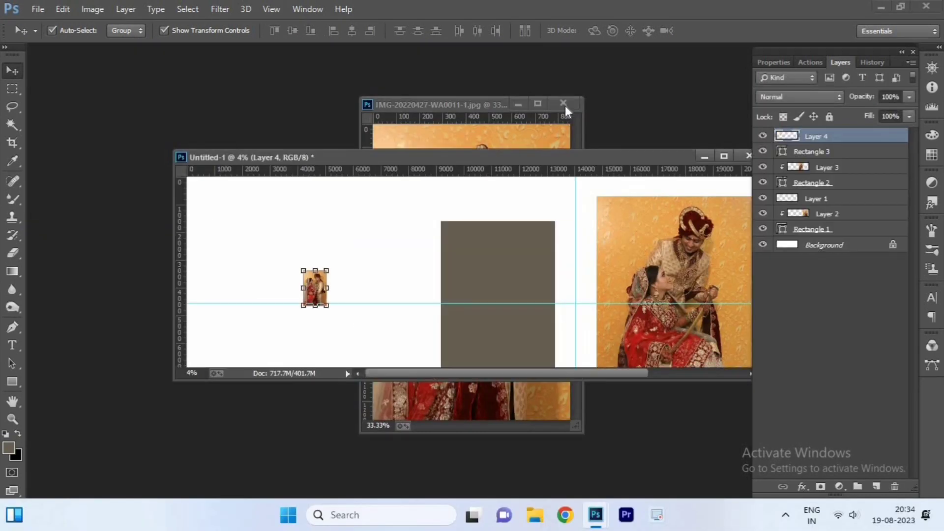
# - Bring in the embracing-couple photo and scale it to 600% beside the centre guide
pyautogui.click(565, 114)
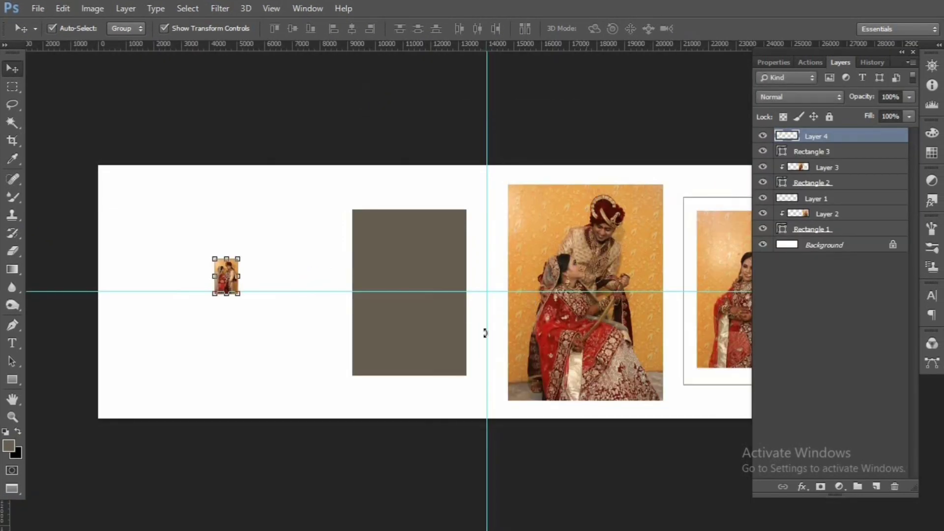
pyautogui.hotkey('ctrl', 't')
pyautogui.moveTo(272, 318); pyautogui.dragTo(315, 408)
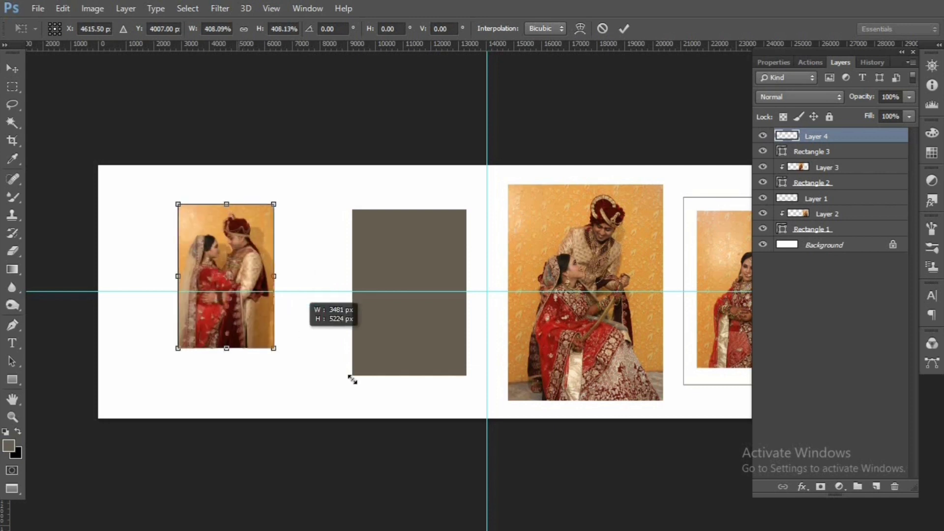
pyautogui.moveTo(241, 265); pyautogui.dragTo(433, 302)
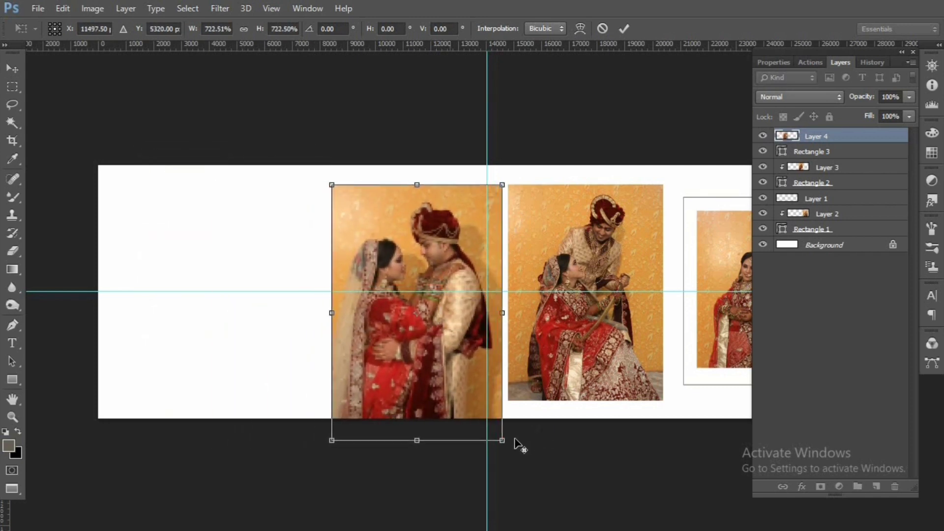
pyautogui.moveTo(494, 425); pyautogui.dragTo(481, 405)
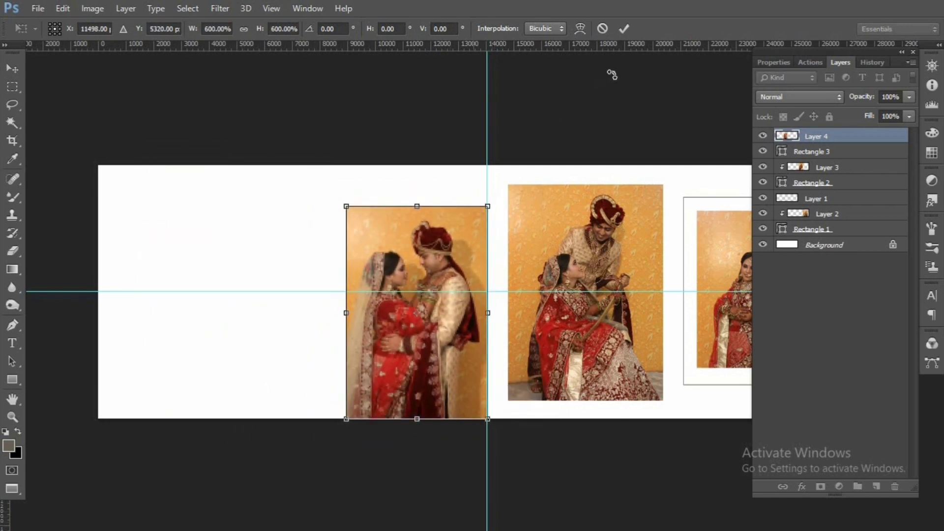
pyautogui.click(624, 28)
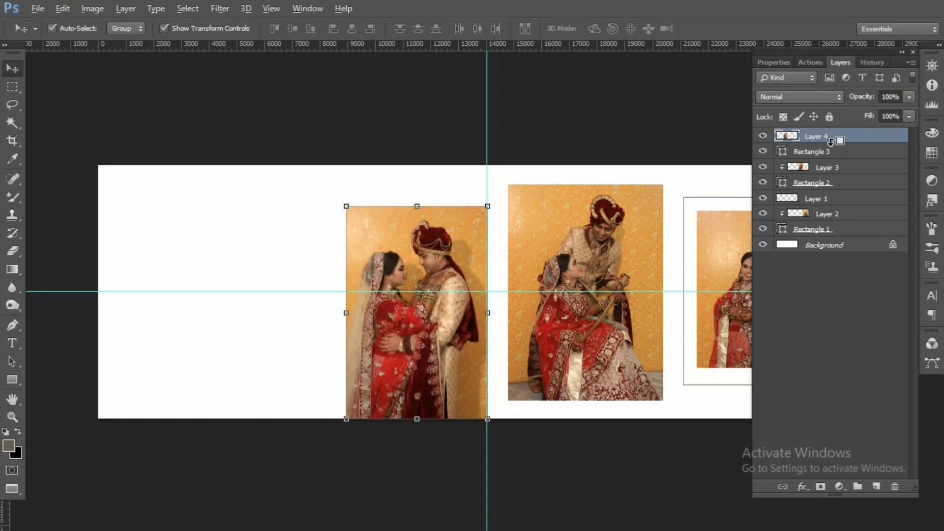
# - Clip Layer 4 into Rectangle 3, shrink it to about 94.3% and nudge it into place
pyautogui.keyDown('alt'); pyautogui.click(830, 153); pyautogui.keyUp('alt')
pyautogui.hotkey('ctrl', 't')
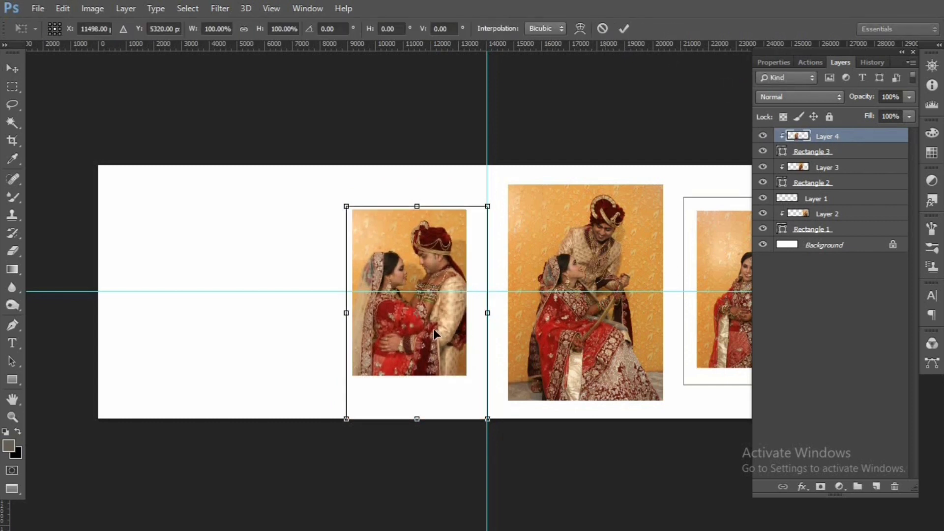
pyautogui.moveTo(430, 324); pyautogui.dragTo(435, 325)
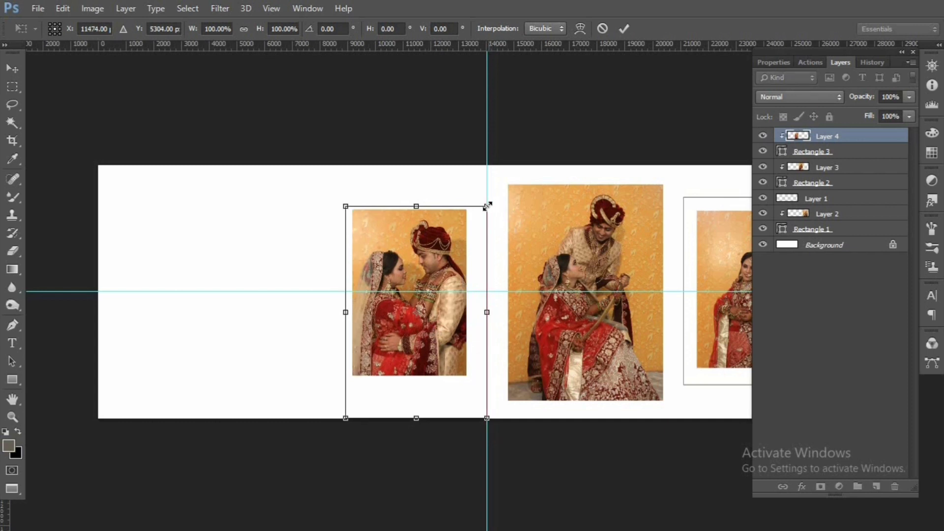
pyautogui.moveTo(484, 207); pyautogui.dragTo(483, 211)
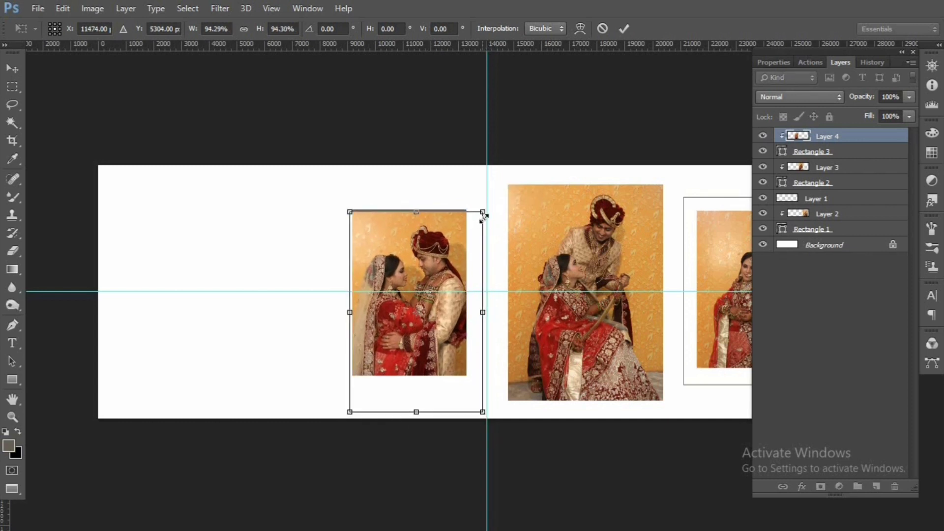
pyautogui.press('Up')
pyautogui.press('Left')
pyautogui.press('Left')
pyautogui.press('Up')
pyautogui.press('Left')
pyautogui.press('Up')
pyautogui.press('Left')
pyautogui.press('Down')
pyautogui.press('Down')
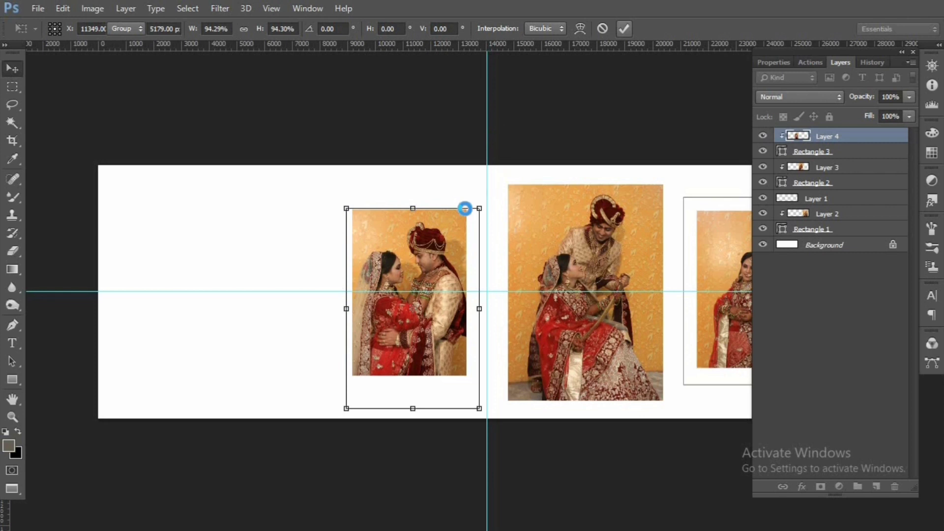
pyautogui.press('Return')
pyautogui.moveTo(413, 307); pyautogui.dragTo(411, 310)
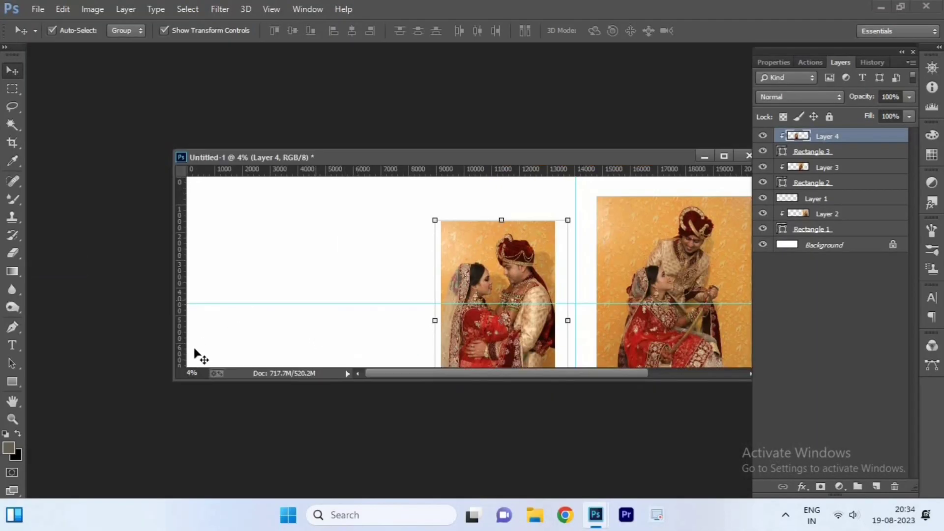
# - Draw a wide 5722 × 4273 px rectangle at upper left and widen it to about 105%
pyautogui.press('u')
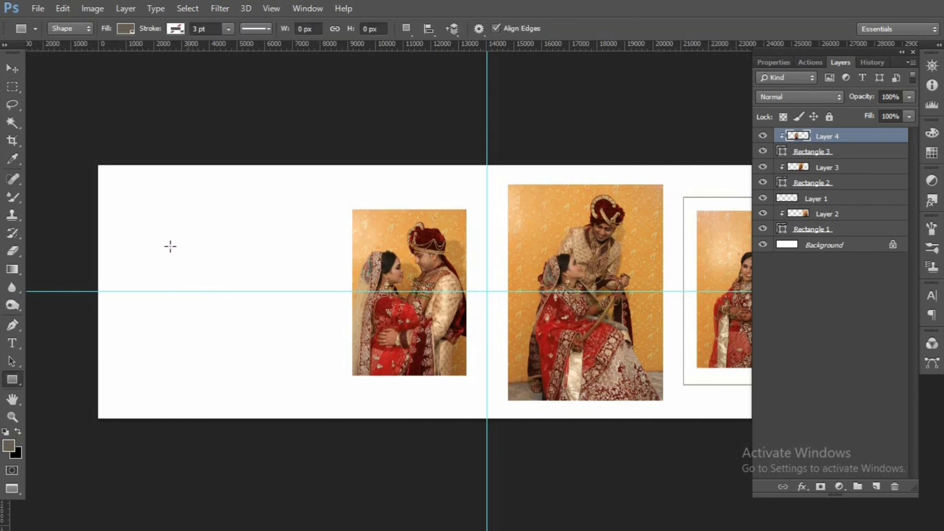
pyautogui.moveTo(169, 182); pyautogui.dragTo(318, 302)
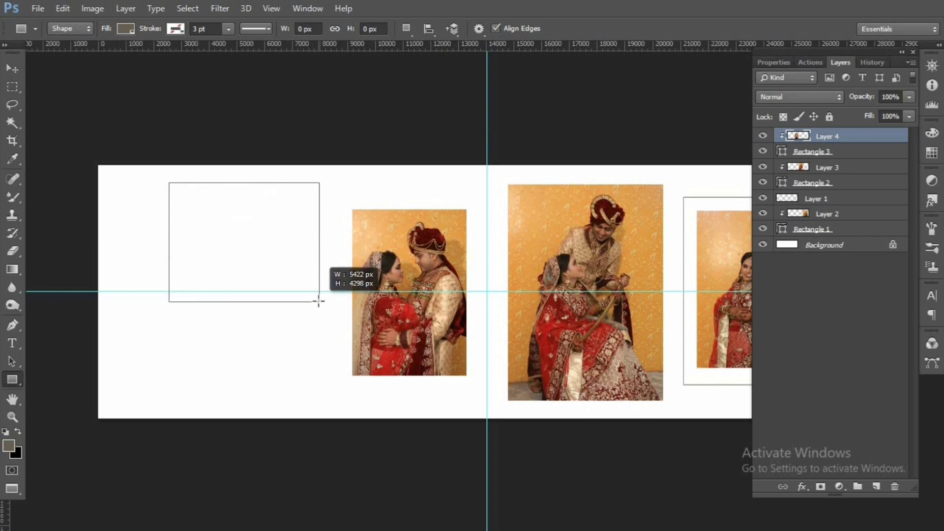
pyautogui.moveTo(317, 302); pyautogui.dragTo(328, 301)
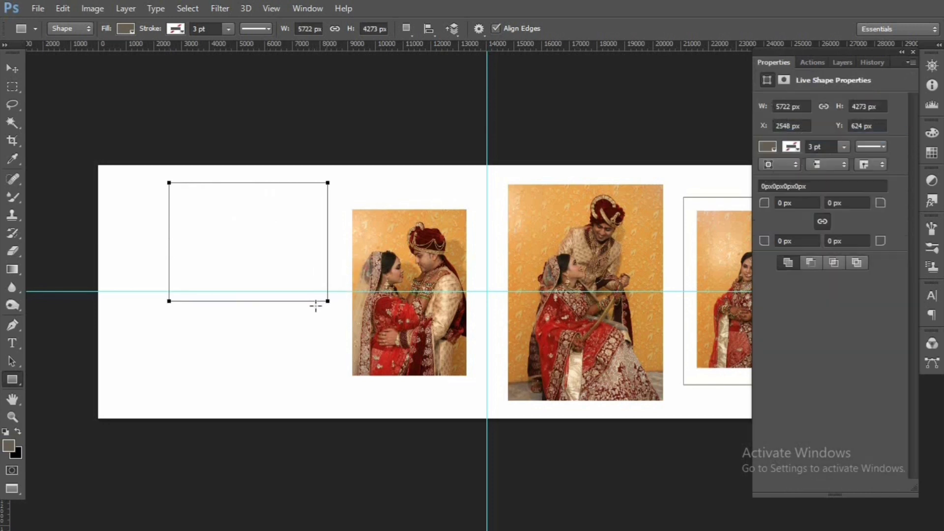
pyautogui.press('v')
pyautogui.moveTo(229, 249); pyautogui.dragTo(228, 246)
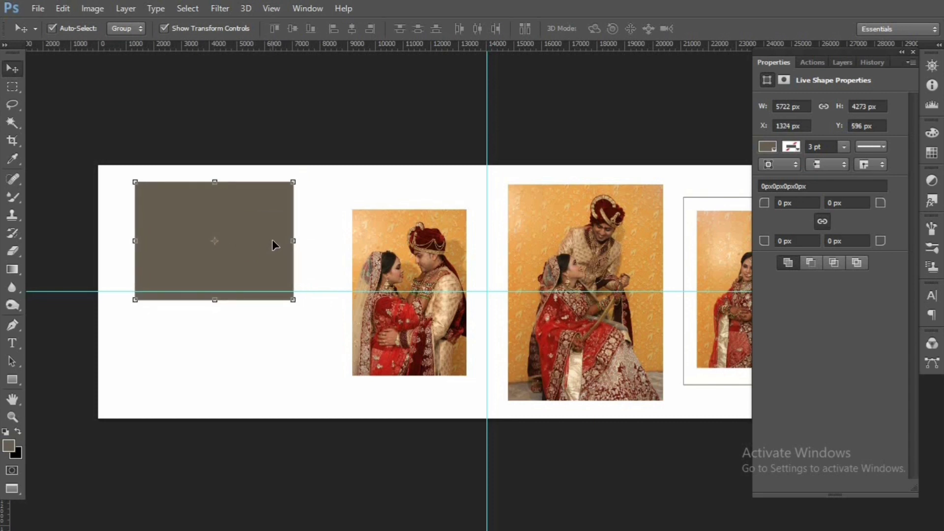
pyautogui.moveTo(136, 241); pyautogui.dragTo(129, 240)
pyautogui.moveTo(186, 243); pyautogui.dragTo(188, 246)
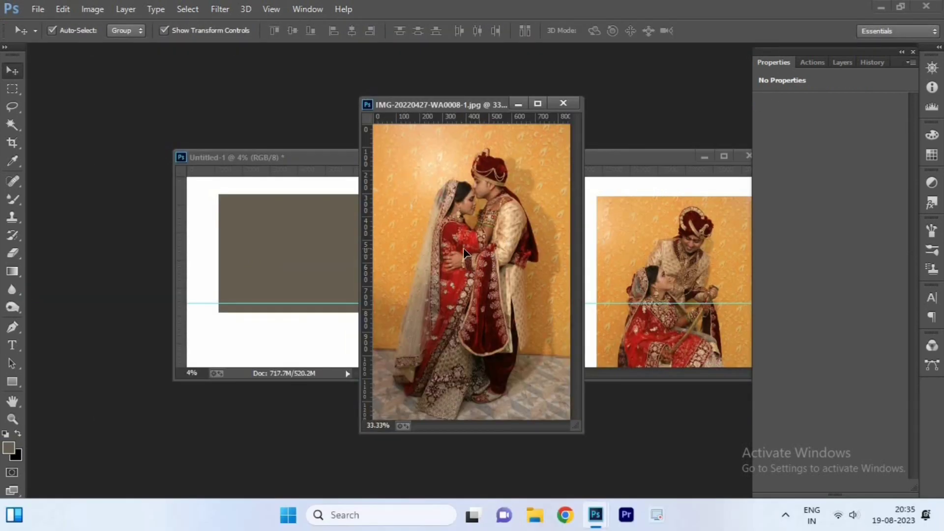
# - Bring the forehead-touching couple photo onto the upper-left rectangle and enlarge it to cover it
pyautogui.moveTo(467, 253); pyautogui.dragTo(315, 255)
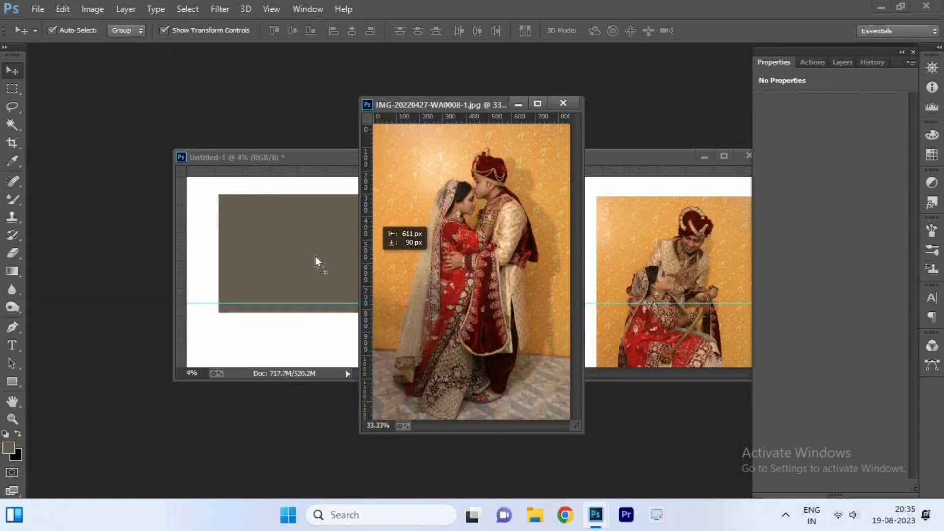
pyautogui.click(563, 104)
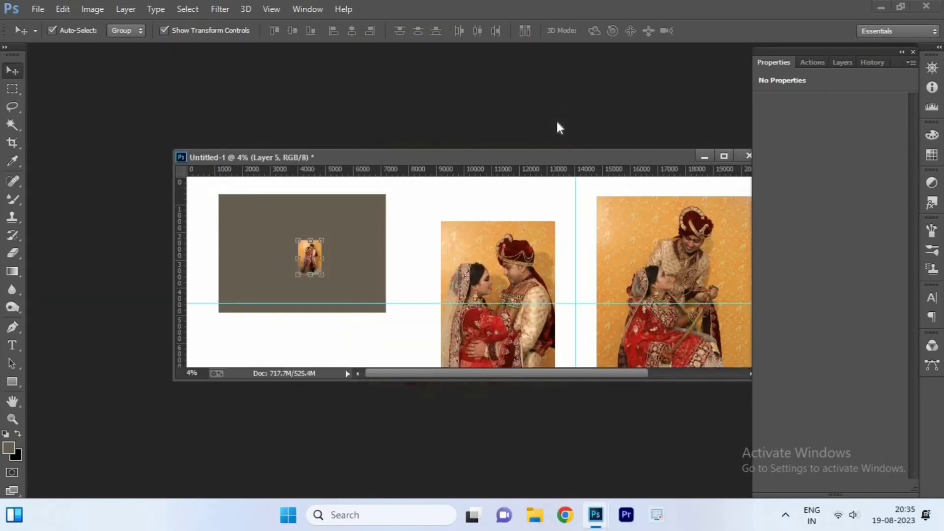
pyautogui.press('f')
pyautogui.hotkey('ctrl', 't')
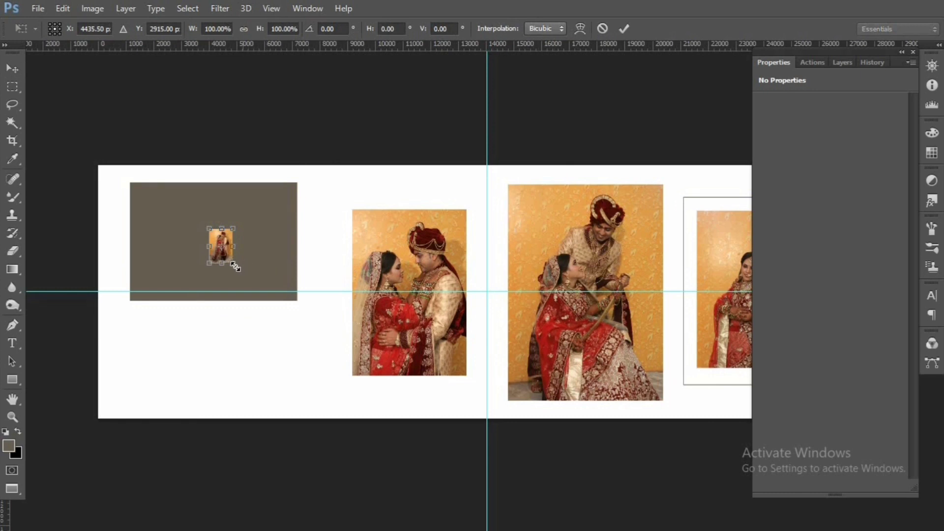
pyautogui.moveTo(270, 316); pyautogui.dragTo(352, 363)
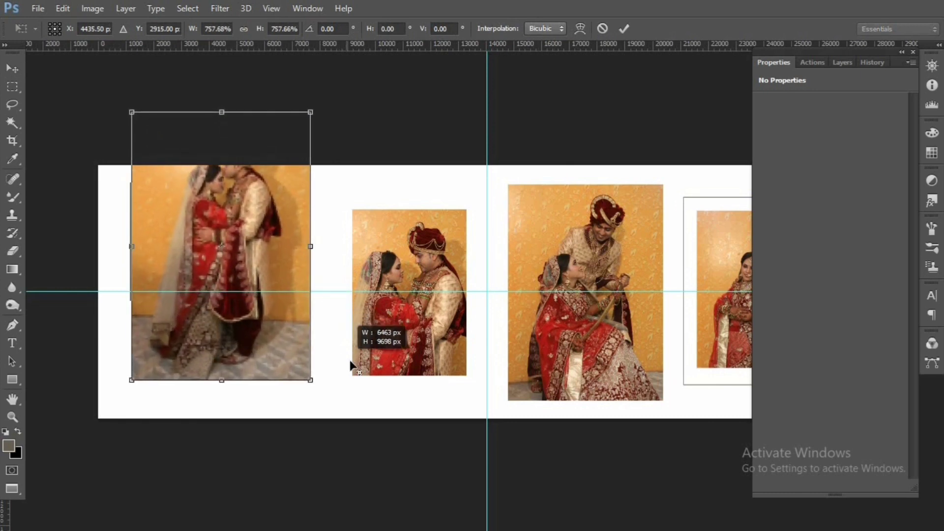
pyautogui.moveTo(258, 246); pyautogui.dragTo(258, 289)
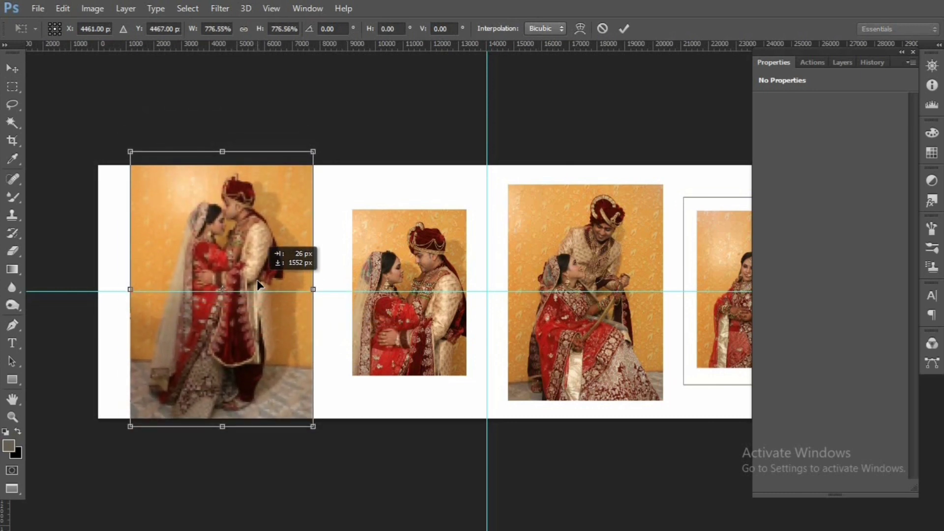
pyautogui.click(624, 30)
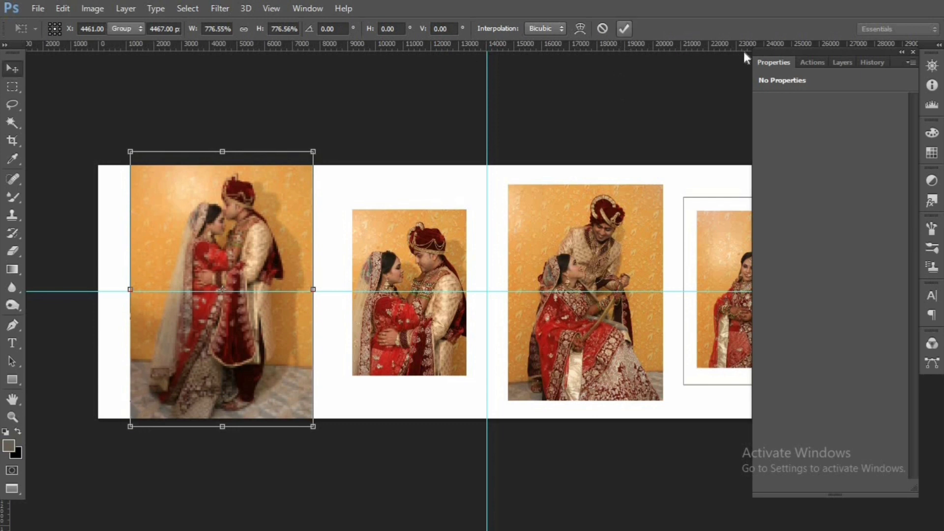
# - Clip Layer 5 into Rectangle 4 and nudge it to fill the frame
pyautogui.click(841, 62)
pyautogui.keyDown('alt'); pyautogui.click(821, 142); pyautogui.keyUp('alt')
pyautogui.hotkey('ctrl', 't')
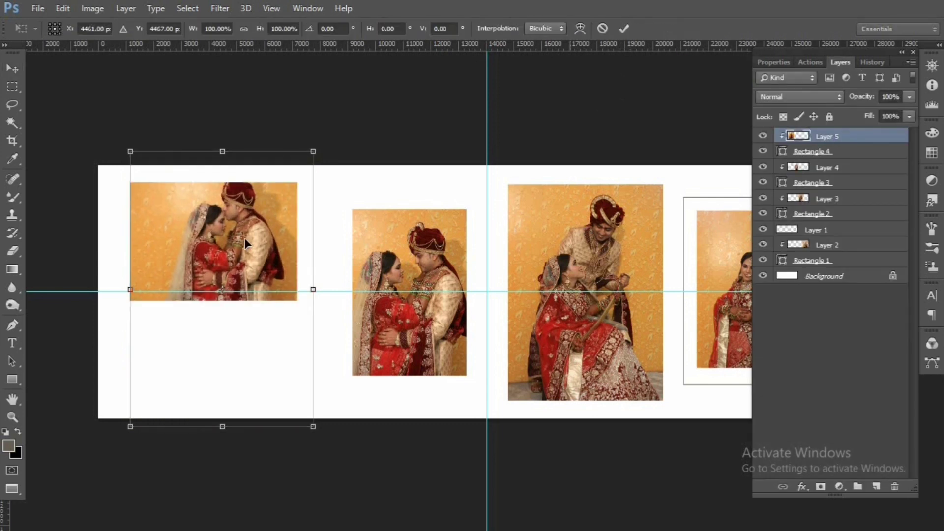
pyautogui.moveTo(222, 242); pyautogui.dragTo(205, 255)
pyautogui.press('Right')
pyautogui.press('Right')
pyautogui.press('Down')
pyautogui.press('Down')
pyautogui.press('Left')
pyautogui.press('Left')
pyautogui.press('Left')
pyautogui.press('Up')
pyautogui.press('Up')
pyautogui.press('Up')
pyautogui.press('Return')
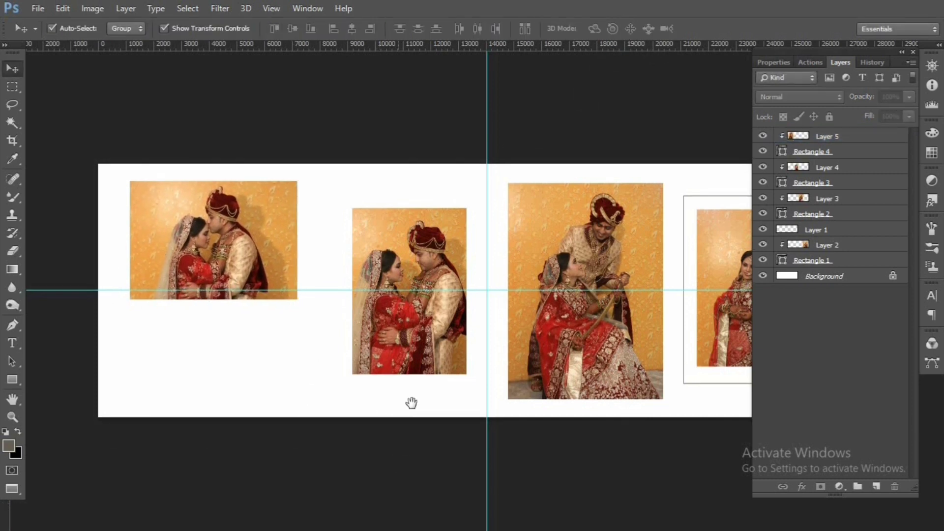
# - Draw a grey rectangle below the top-left photo and place a duplicate beside it
pyautogui.scroll(-2, 408, 402)
pyautogui.press('u')
pyautogui.moveTo(135, 276); pyautogui.dragTo(242, 340)
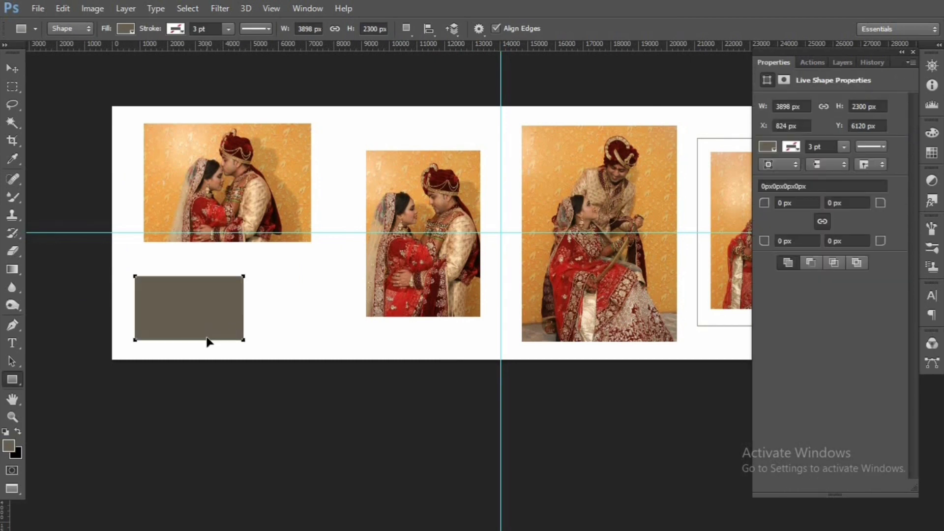
pyautogui.press('v')
pyautogui.press('Left')
pyautogui.press('Left')
pyautogui.press('Left')
pyautogui.press('Up')
pyautogui.press('Up')
pyautogui.press('Up')
pyautogui.press('Left')
pyautogui.moveTo(197, 315); pyautogui.dragTo(311, 317)
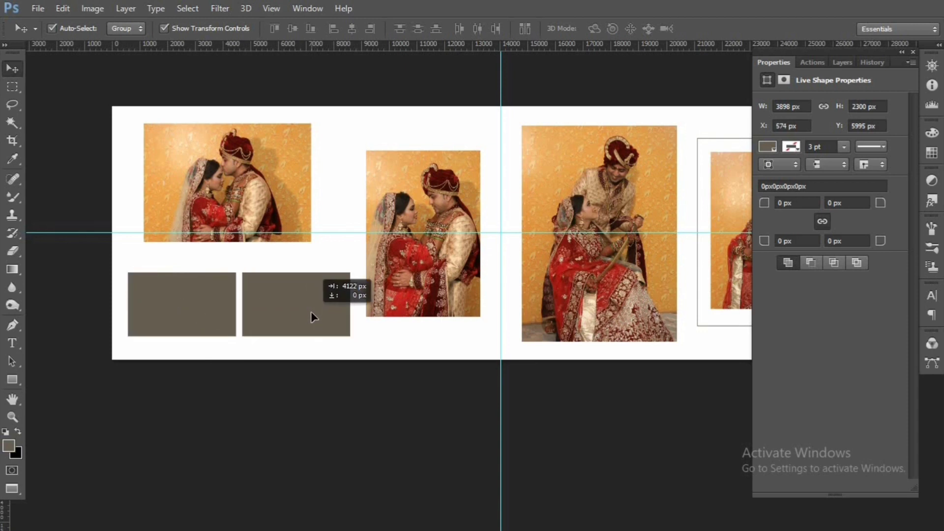
pyautogui.press('Left')
pyautogui.press('Left')
pyautogui.press('Left')
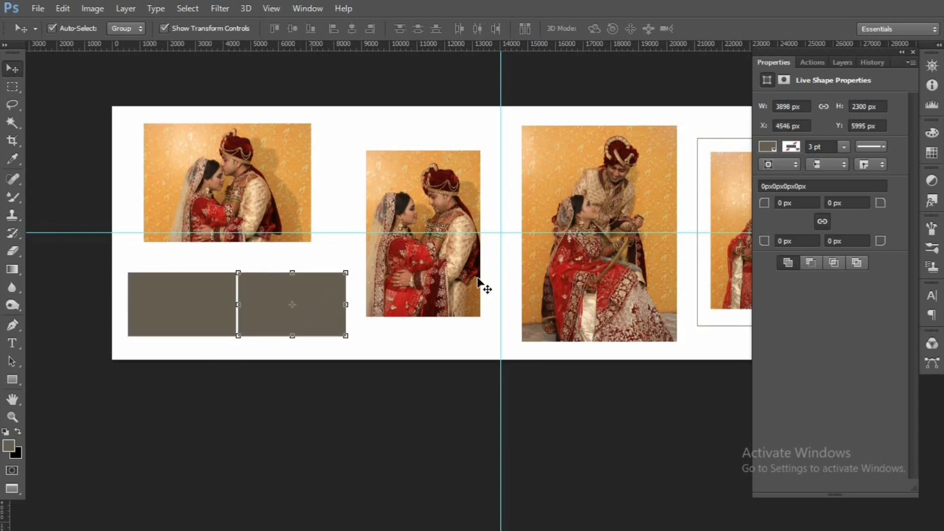
# - Select both grey rectangle layers and scale them up slightly together
pyautogui.click(841, 62)
pyautogui.keyDown('shift'); pyautogui.click(816, 153); pyautogui.keyUp('shift')
pyautogui.hotkey('ctrl', 't')
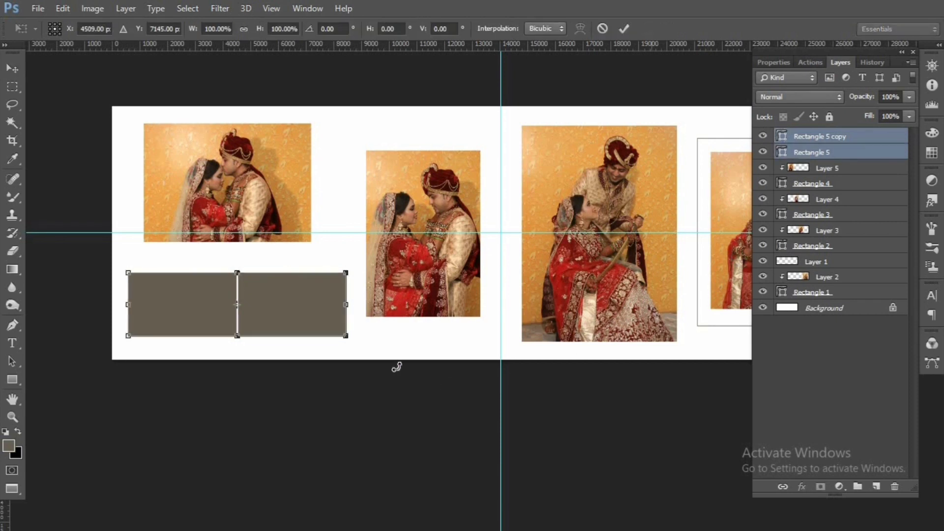
pyautogui.moveTo(346, 336); pyautogui.dragTo(350, 338)
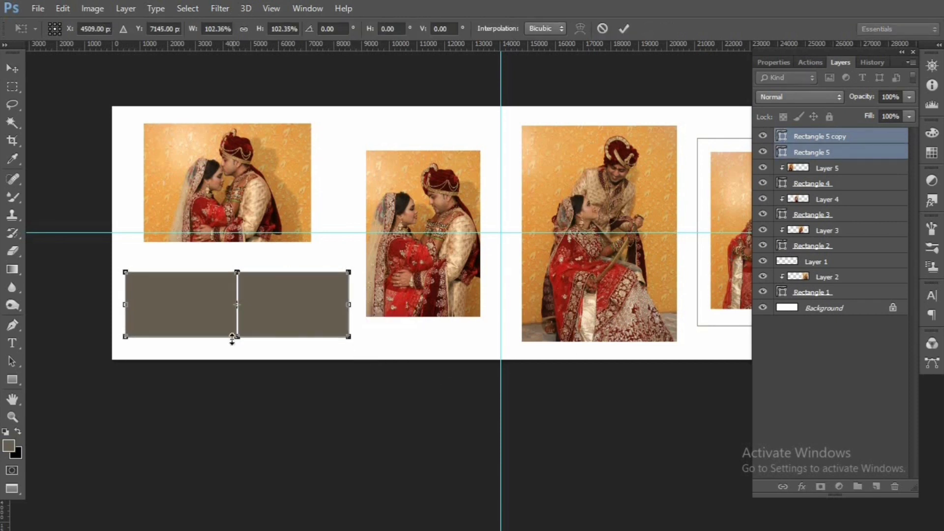
pyautogui.moveTo(236, 341); pyautogui.dragTo(277, 343)
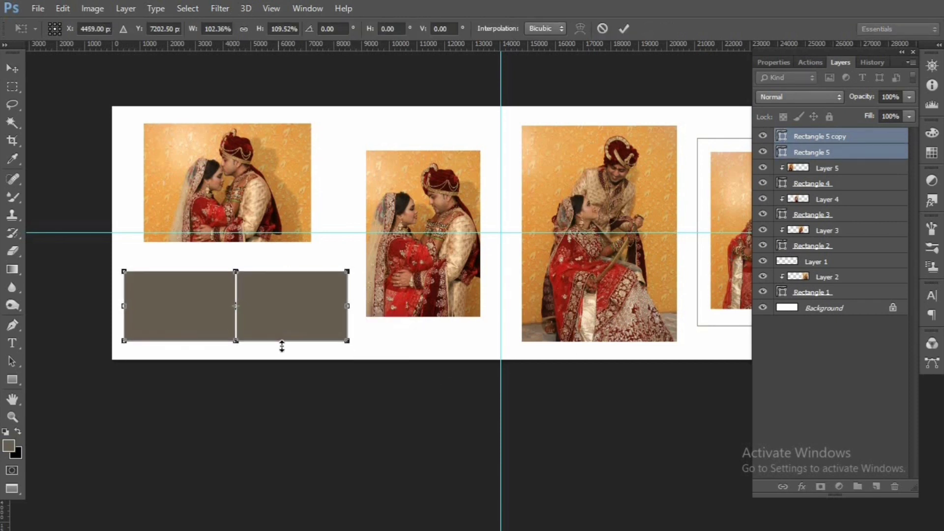
pyautogui.click(624, 28)
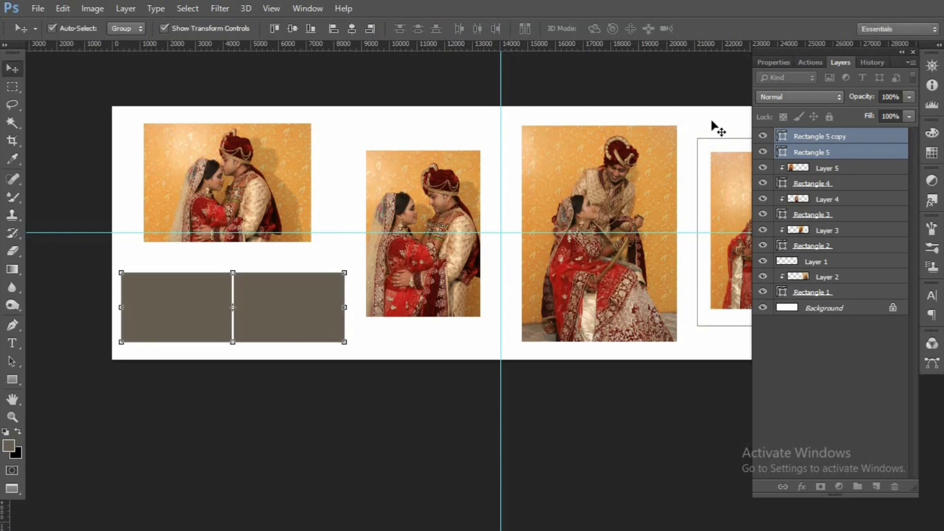
pyautogui.scroll(-1, 569, 182)
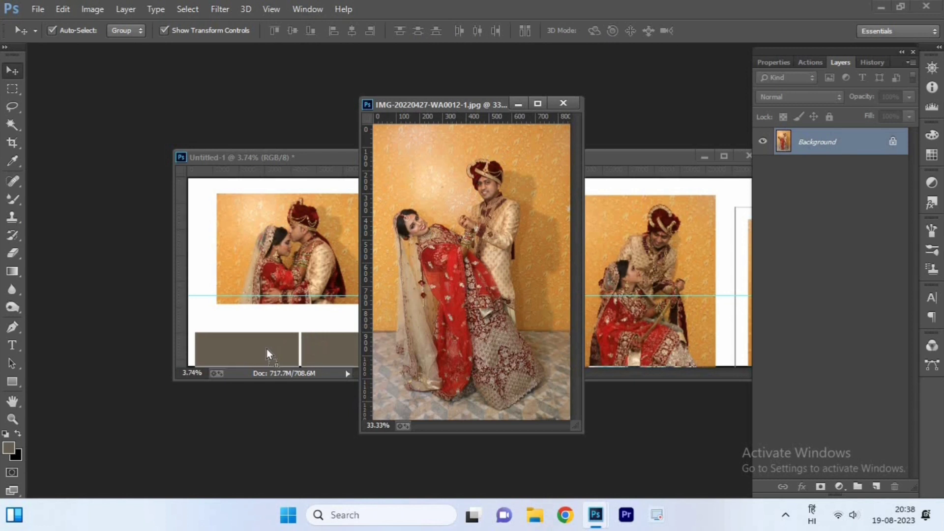
# - Bring the reclining-bride photo into the spread and enlarge it over the left frame
pyautogui.moveTo(388, 323); pyautogui.dragTo(267, 348)
pyautogui.press('f')
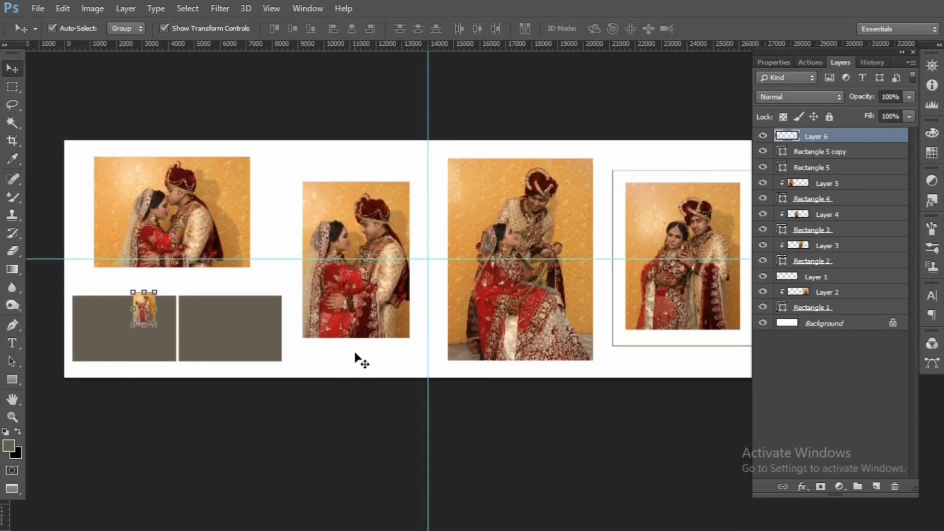
pyautogui.hotkey('ctrl', 't')
pyautogui.moveTo(155, 324); pyautogui.dragTo(184, 459)
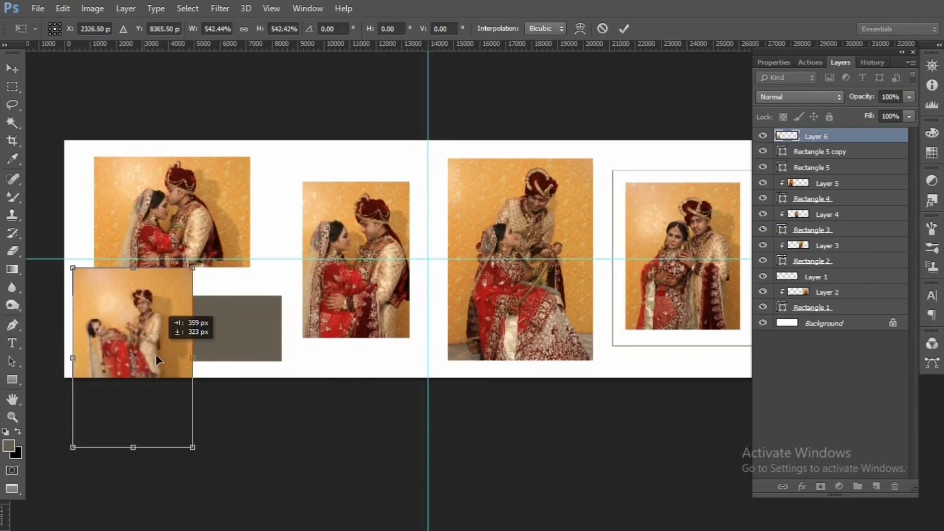
# - Clip the photo into Rectangle 5 and resize it to fit the left frame
pyautogui.click(626, 28)
pyautogui.hotkey('ctrl', 'alt', 'g')
pyautogui.moveTo(826, 151); pyautogui.dragTo(831, 134)
pyautogui.hotkey('ctrl', 't')
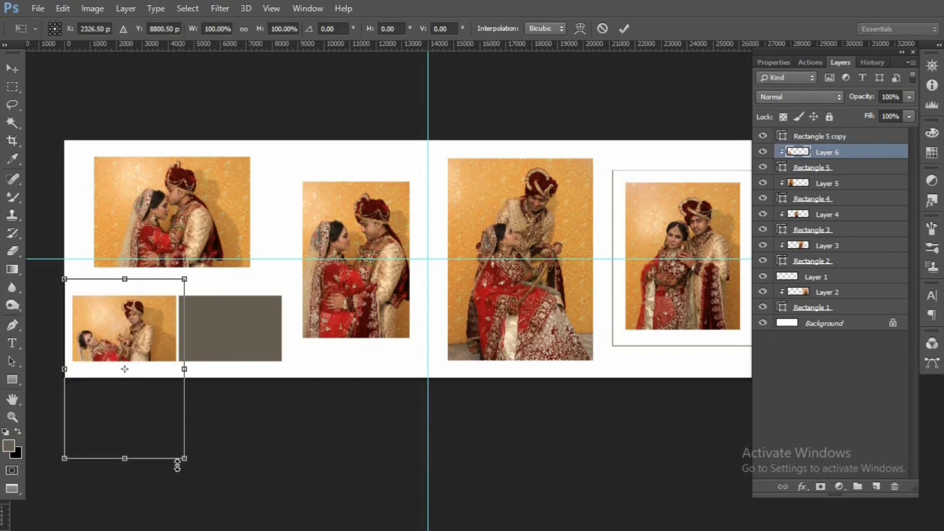
pyautogui.moveTo(185, 458); pyautogui.dragTo(178, 440)
pyautogui.moveTo(183, 403); pyautogui.dragTo(195, 383)
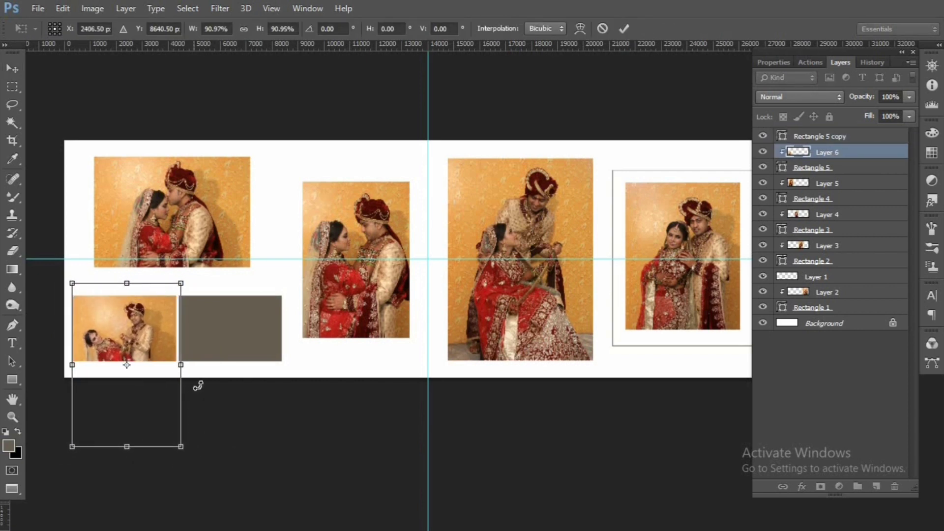
pyautogui.press('Return')
# - Bring the standing-couple photo into the spread and enlarge it over the right frame
pyautogui.press('f')
pyautogui.moveTo(349, 346); pyautogui.dragTo(353, 335)
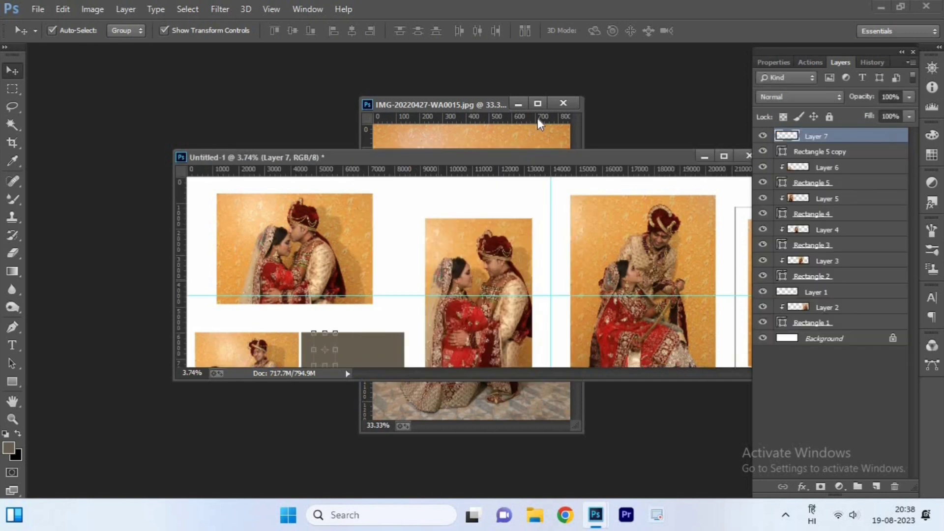
pyautogui.moveTo(622, 282); pyautogui.dragTo(505, 259)
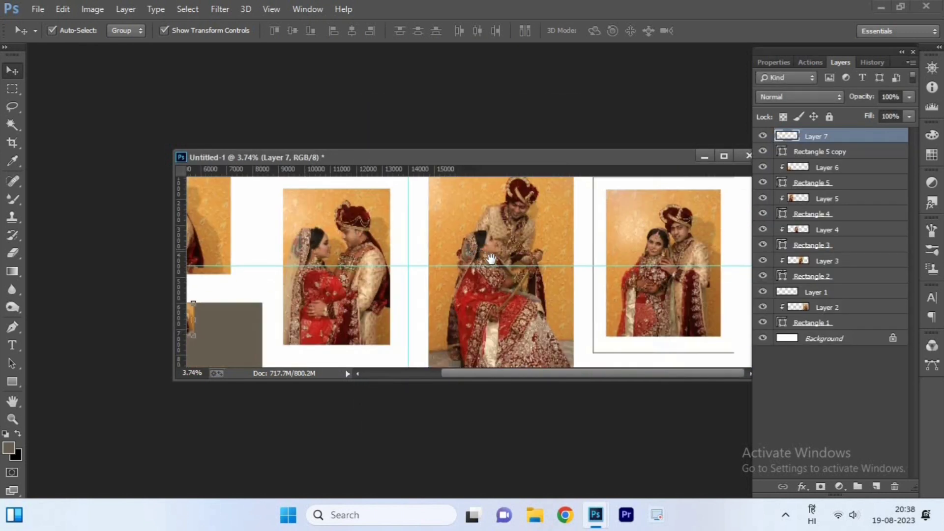
pyautogui.press('f')
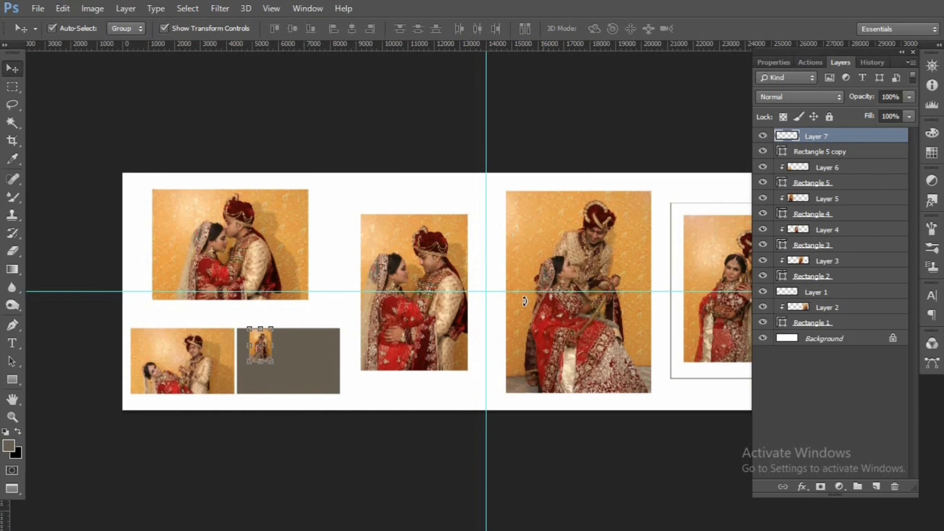
pyautogui.hotkey('ctrl', 't')
pyautogui.moveTo(284, 377); pyautogui.dragTo(322, 400)
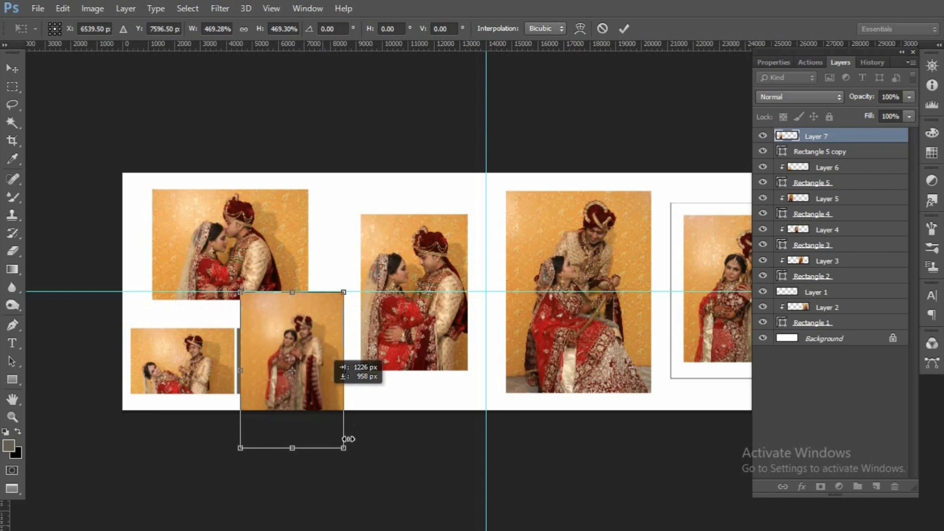
pyautogui.moveTo(359, 473); pyautogui.dragTo(372, 491)
pyautogui.click(624, 28)
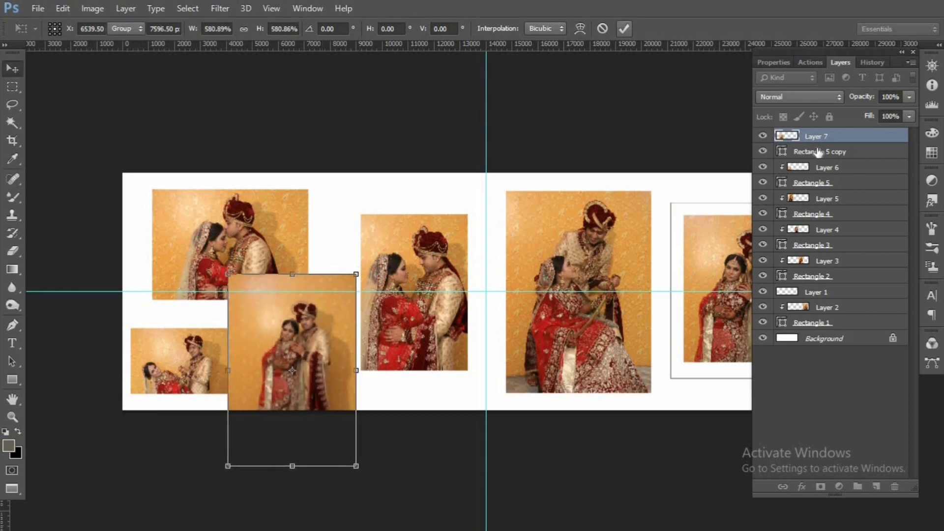
# - Clip the photo into Rectangle 5 copy, scale it to about 86% and position it
pyautogui.keyDown('alt'); pyautogui.click(799, 144); pyautogui.keyUp('alt')
pyautogui.moveTo(312, 355); pyautogui.dragTo(309, 389)
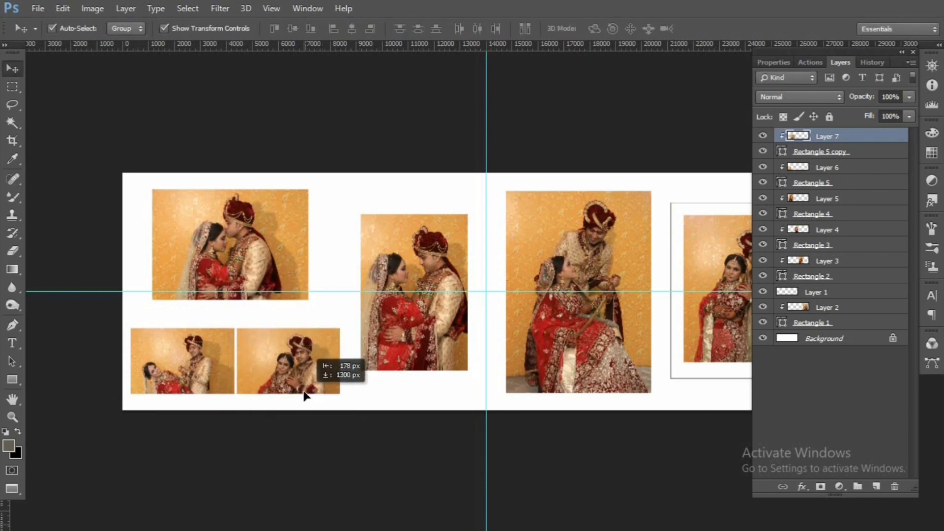
pyautogui.hotkey('ctrl', 't')
pyautogui.moveTo(351, 308); pyautogui.dragTo(345, 312)
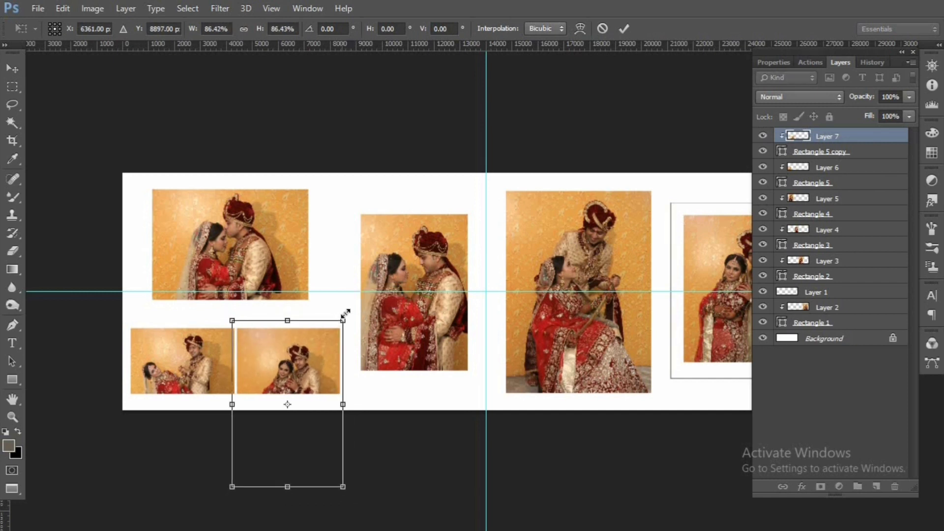
pyautogui.moveTo(295, 359); pyautogui.dragTo(296, 354)
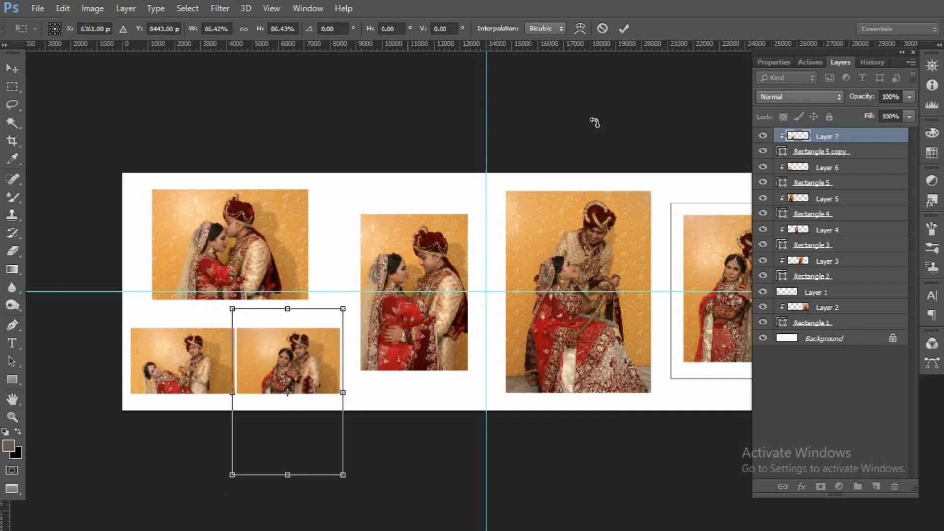
pyautogui.click(624, 28)
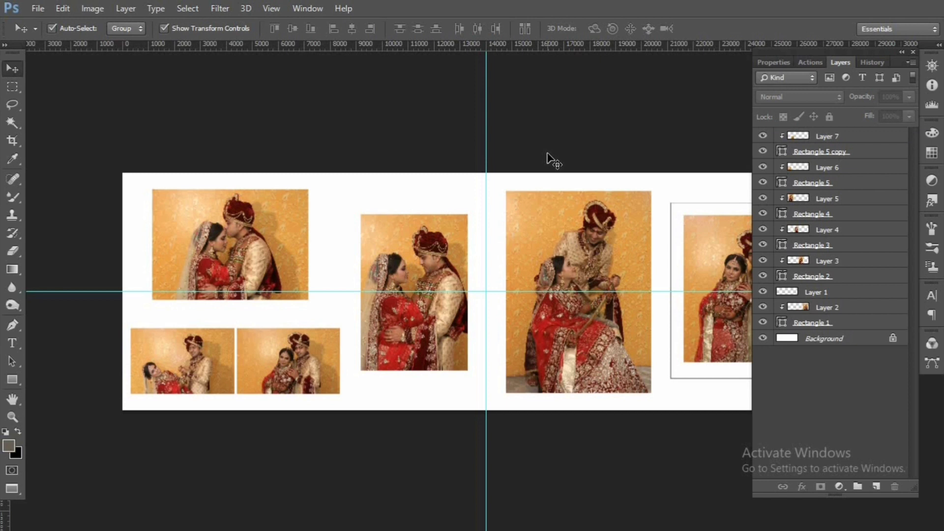
pyautogui.scroll(-1, 547, 162)
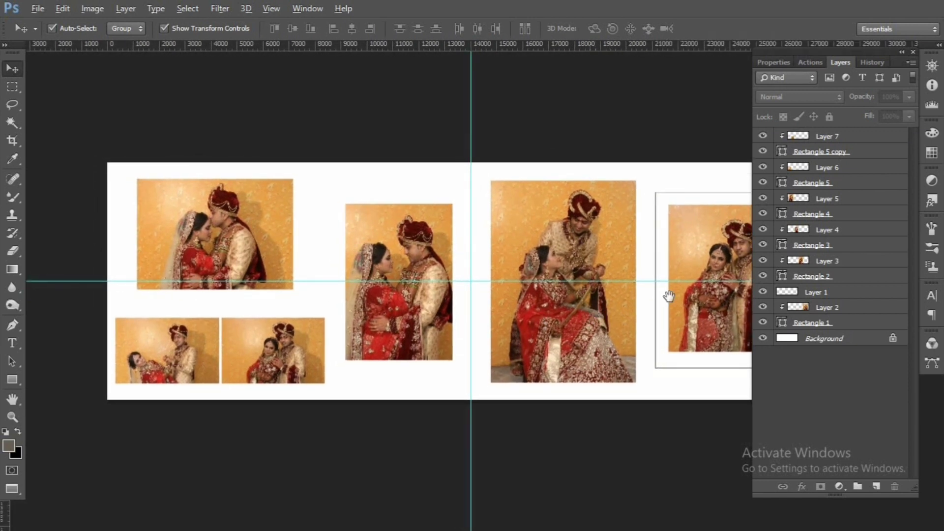
pyautogui.click(835, 140)
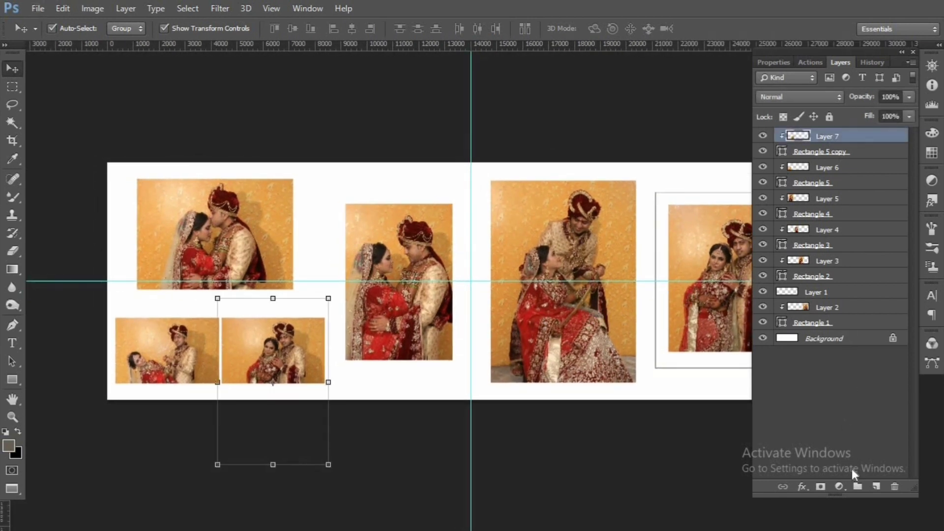
# - On a new layer, stroke a selection around both lower photos with a 30 px orange border
pyautogui.click(874, 487)
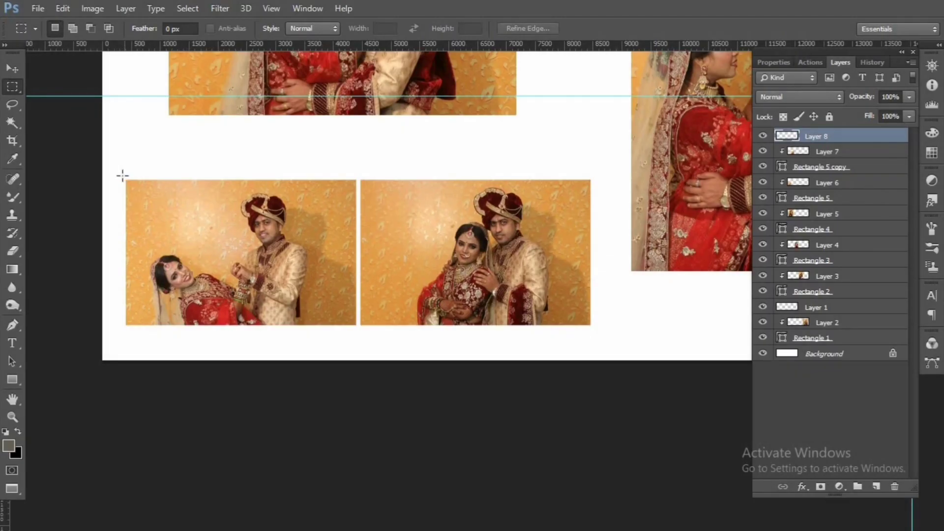
pyautogui.moveTo(124, 175)
pyautogui.mouseDown()
pyautogui.moveTo(377, 335)
pyautogui.moveTo(600, 335)
pyautogui.mouseUp()
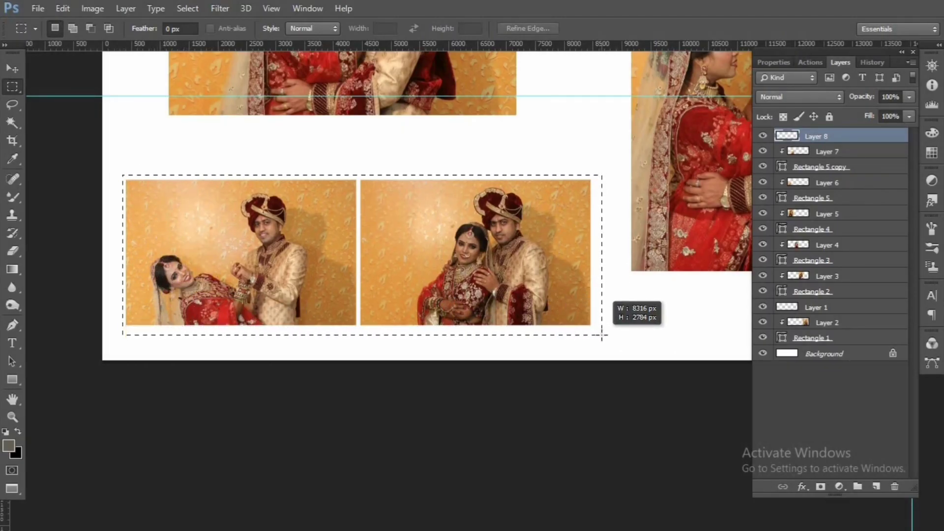
pyautogui.moveTo(601, 335); pyautogui.dragTo(593, 315)
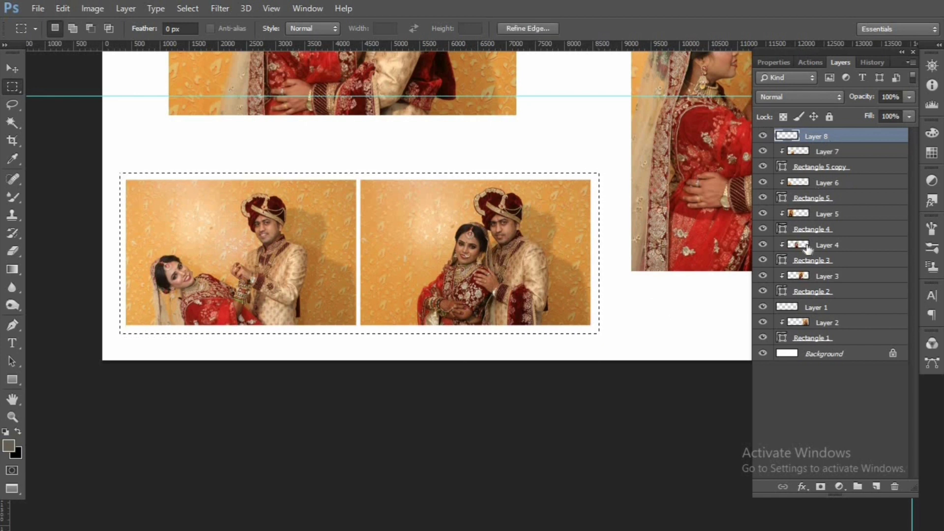
pyautogui.rightClick(400, 182)
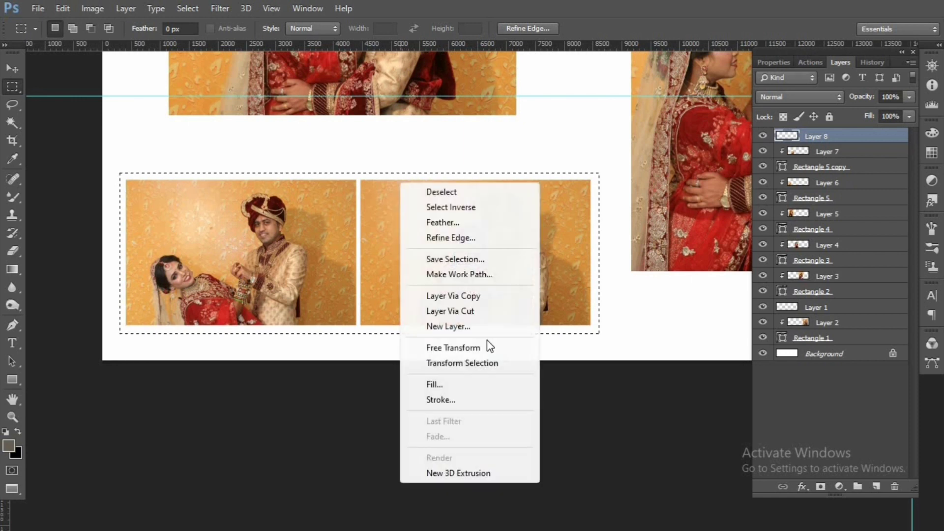
pyautogui.click(463, 399)
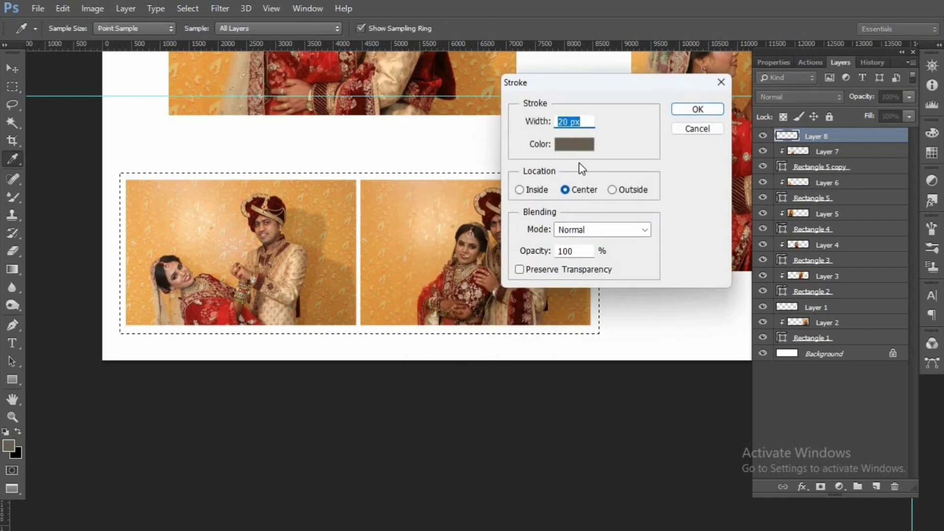
pyautogui.click(482, 106)
pyautogui.write('30')
pyautogui.click(698, 110)
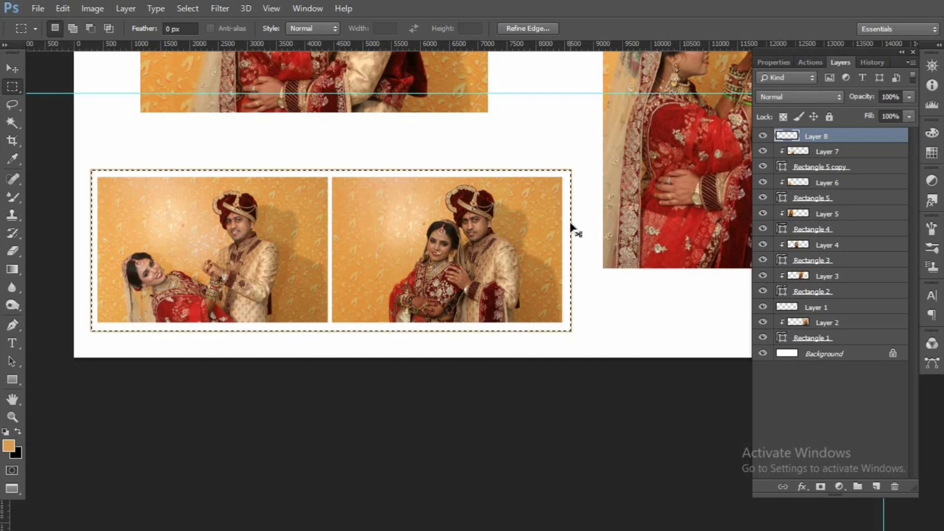
pyautogui.hotkey('ctrl', 'd')
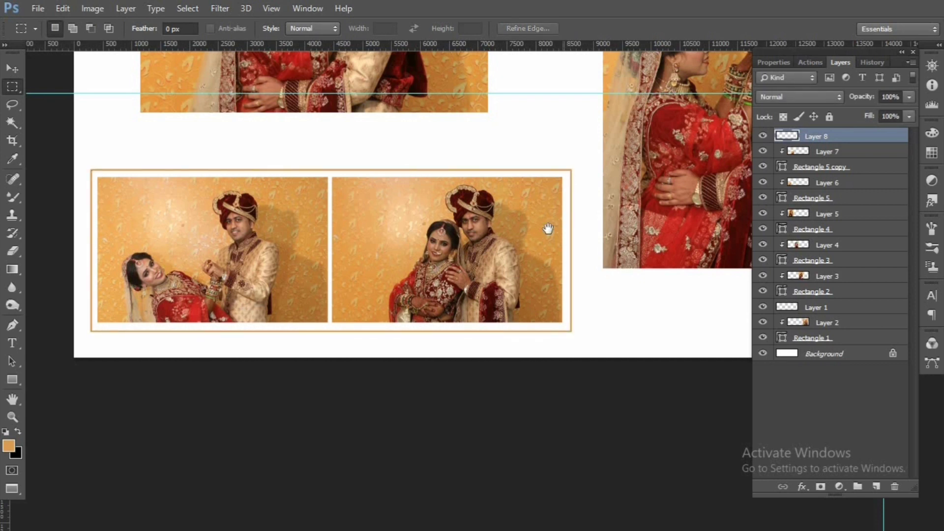
pyautogui.keyDown('alt'); pyautogui.click(547, 233); pyautogui.keyUp('alt')
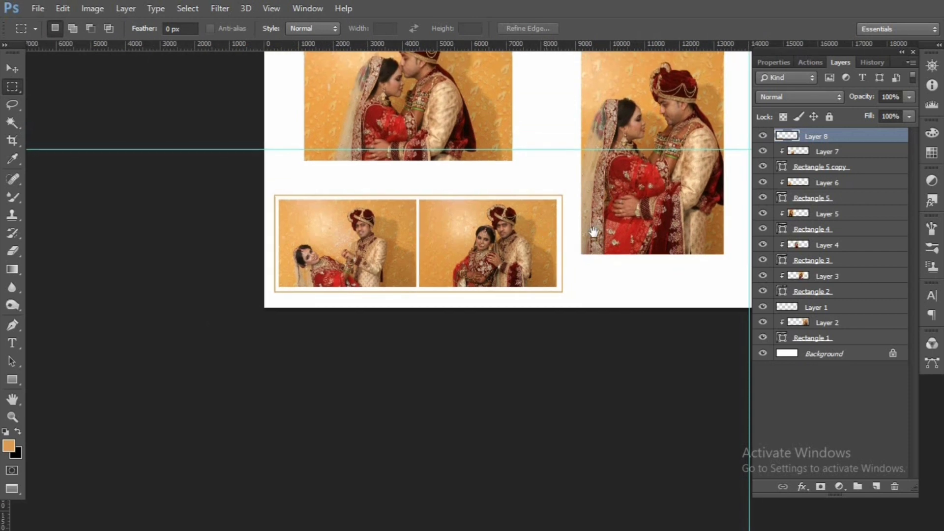
pyautogui.moveTo(523, 332); pyautogui.dragTo(468, 406)
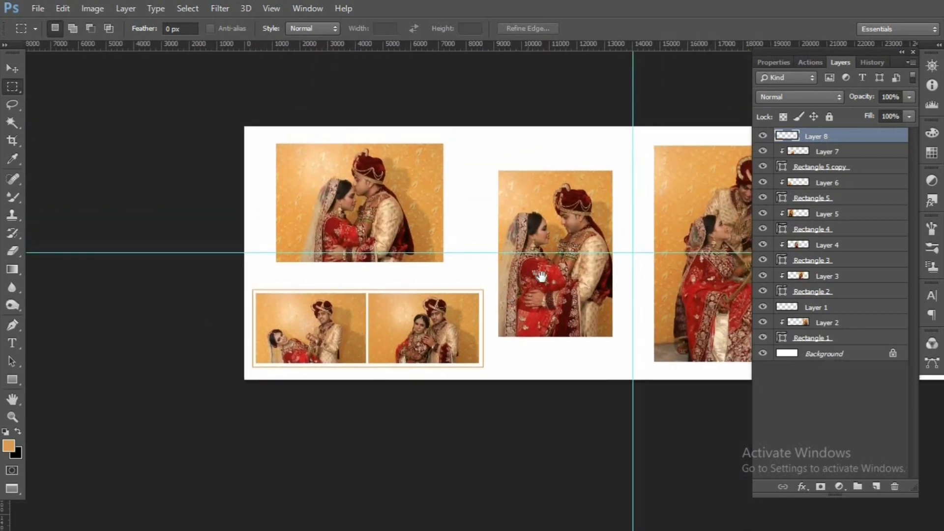
pyautogui.hotkey('ctrl', '+')
# - Add the gold 'BEAUTIFUL COUPLE' title below the top-left photo, scaled to about 80%
pyautogui.press('t')
pyautogui.click(266, 253)
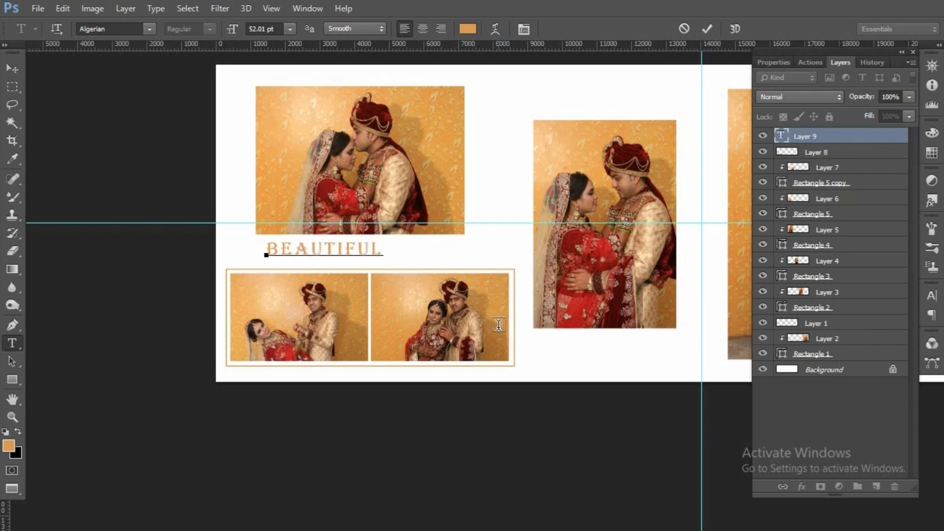
pyautogui.click(705, 27)
pyautogui.hotkey('ctrl', 't')
pyautogui.moveTo(502, 253); pyautogui.dragTo(460, 255)
pyautogui.hotkey('shift', 'Left')
pyautogui.hotkey('shift', 'Left')
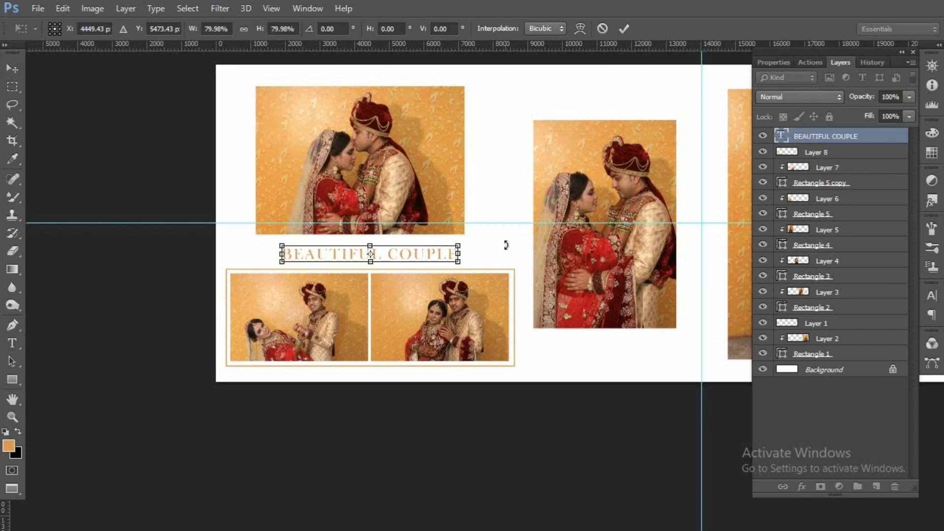
pyautogui.press('Return')
pyautogui.hscroll(5, 541, 199)
pyautogui.hotkey('ctrl', '-')
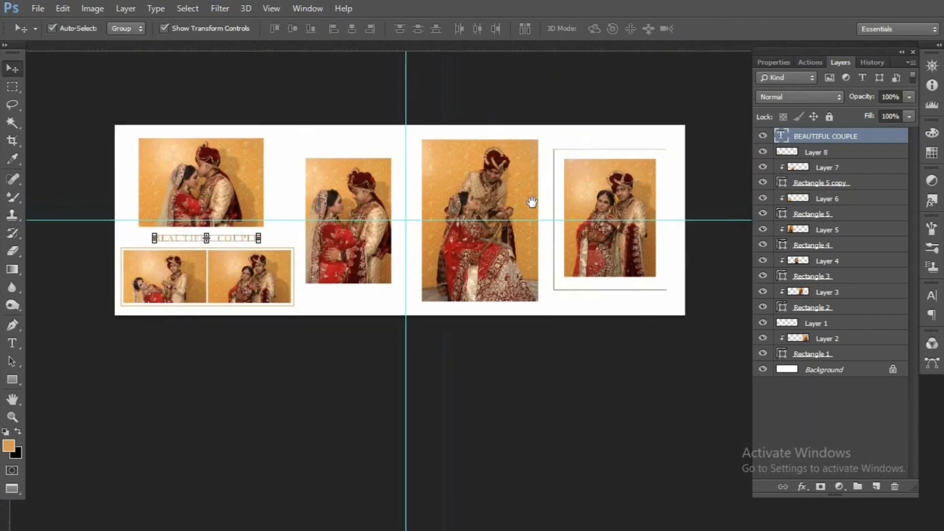
pyautogui.scroll(2, 234, 143)
# - Add a thin orange Solid Color fill strip above the middle photo
pyautogui.scroll(3, 206, 195)
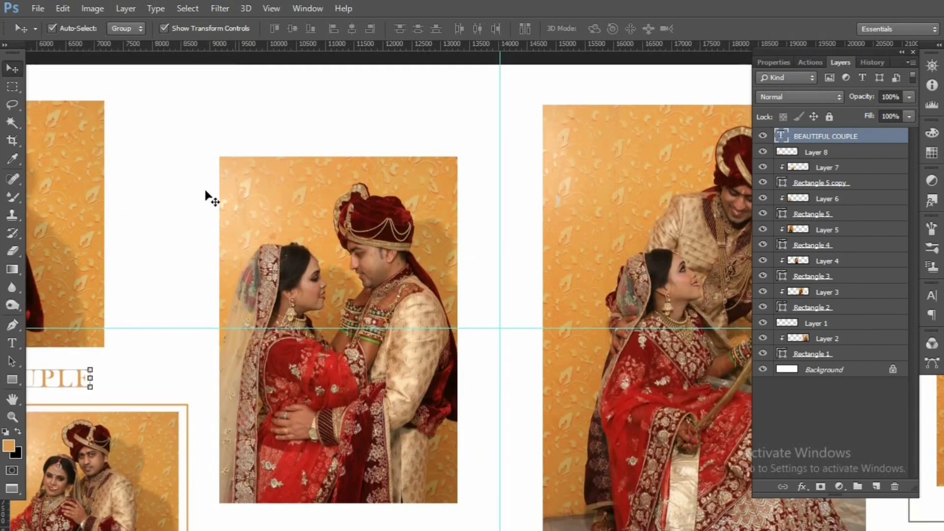
pyautogui.hotkey('ctrl', 'shift', 'alt', 'n')
pyautogui.press('m')
pyautogui.moveTo(220, 141); pyautogui.dragTo(455, 149)
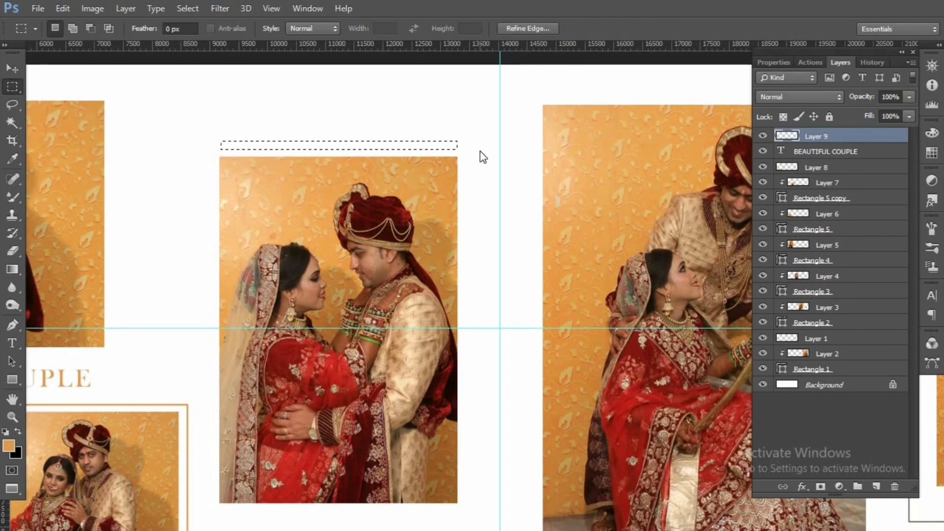
pyautogui.click(839, 486)
pyautogui.click(799, 186)
pyautogui.click(582, 151)
pyautogui.click(624, 147)
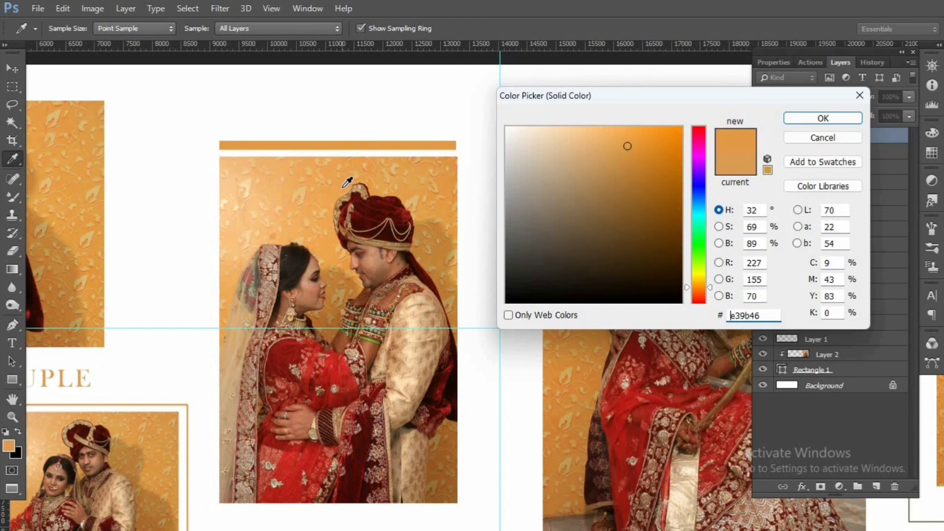
pyautogui.click(823, 118)
# - Add a taller dark brown Solid Color fill bar above the orange strip
pyautogui.moveTo(219, 124); pyautogui.dragTo(456, 150)
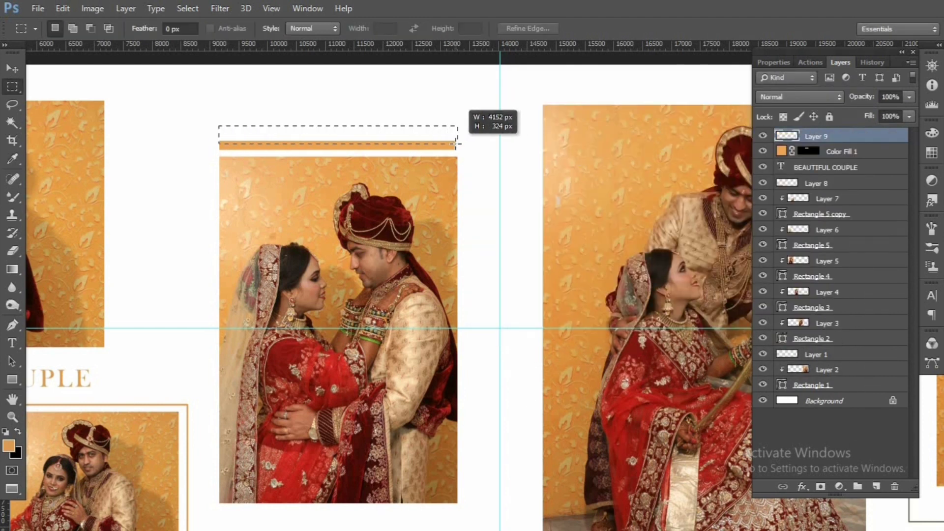
pyautogui.click(839, 486)
pyautogui.click(858, 183)
pyautogui.moveTo(620, 151); pyautogui.dragTo(664, 200)
pyautogui.click(823, 118)
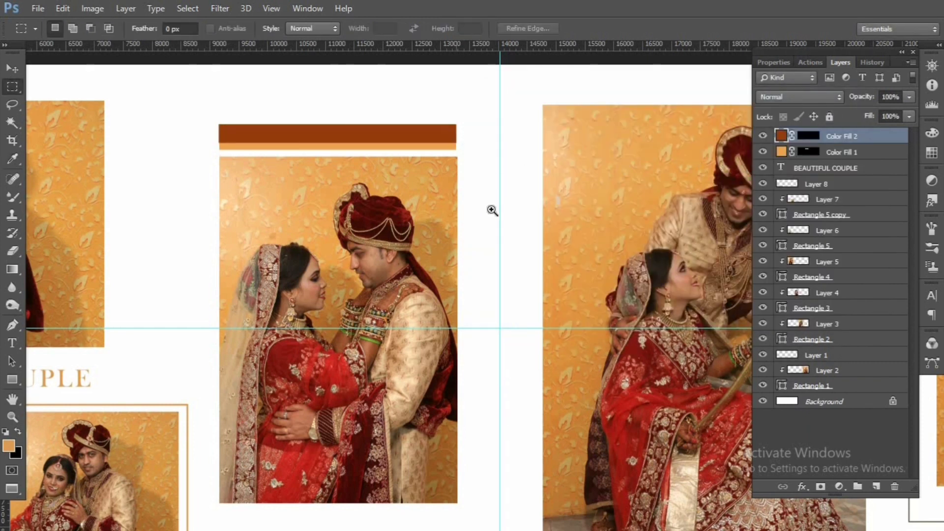
pyautogui.click(492, 211)
pyautogui.click(480, 226)
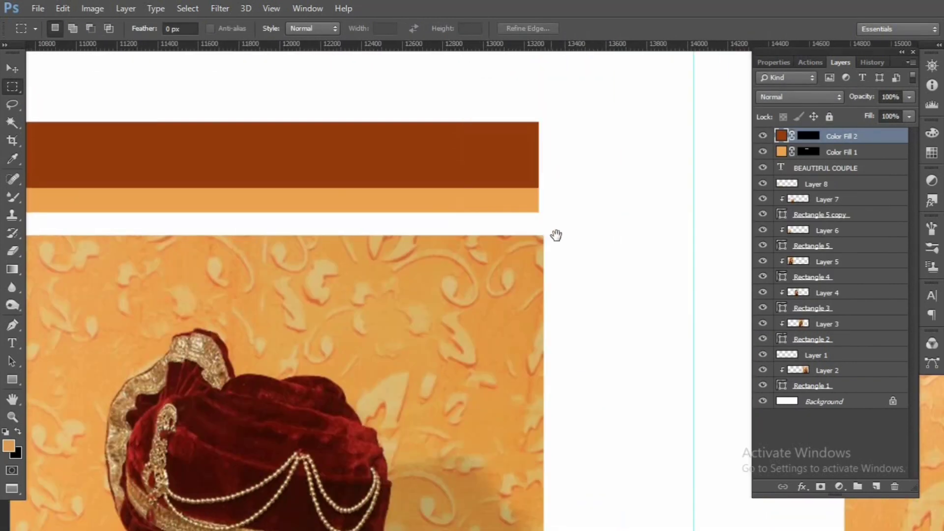
pyautogui.keyDown('alt'); pyautogui.click(499, 217); pyautogui.keyUp('alt')
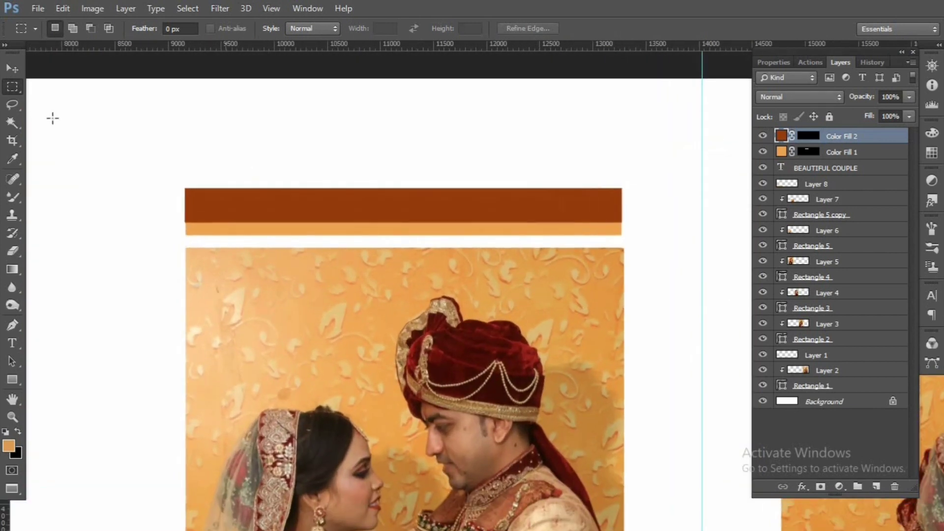
pyautogui.moveTo(673, 246); pyautogui.dragTo(592, 228)
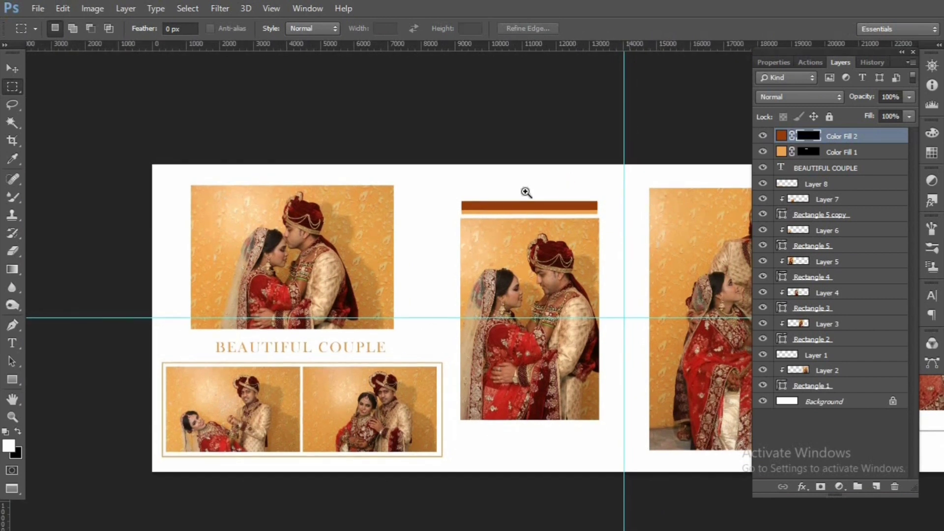
pyautogui.scroll(5, 622, 294)
pyautogui.scroll(-2, 477, 246)
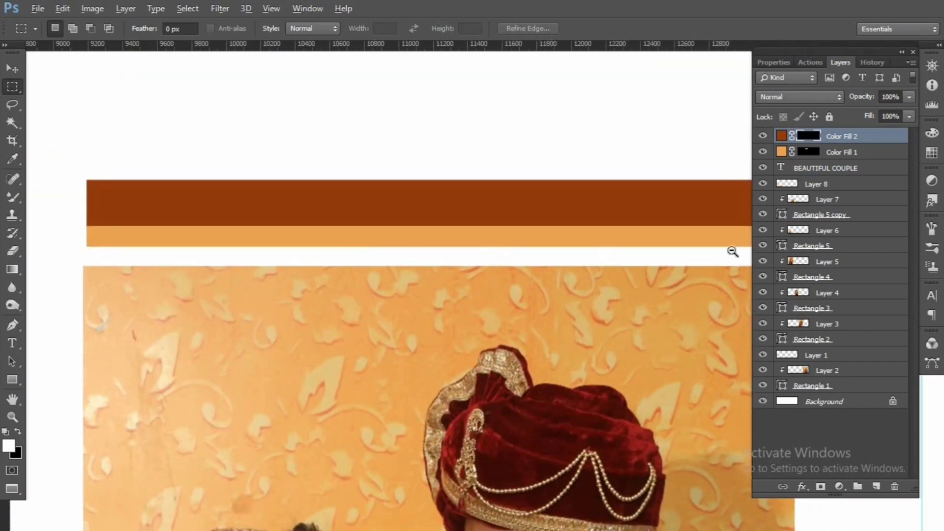
pyautogui.scroll(-1, 733, 251)
# - Widen both colour bars together to about 101.26% to match the photo's width
pyautogui.click(842, 153)
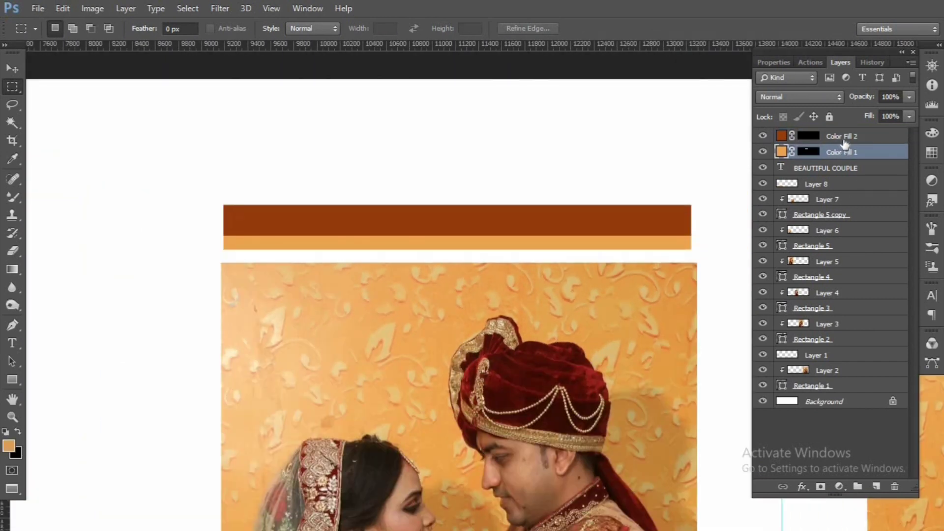
pyautogui.keyDown('shift'); pyautogui.click(844, 139); pyautogui.keyUp('shift')
pyautogui.hotkey('ctrl', 't')
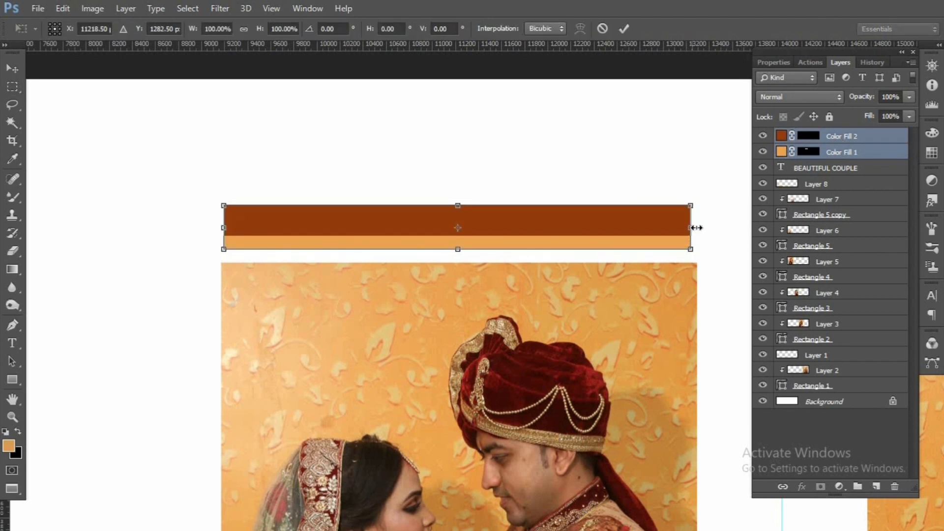
pyautogui.moveTo(696, 228); pyautogui.dragTo(702, 228)
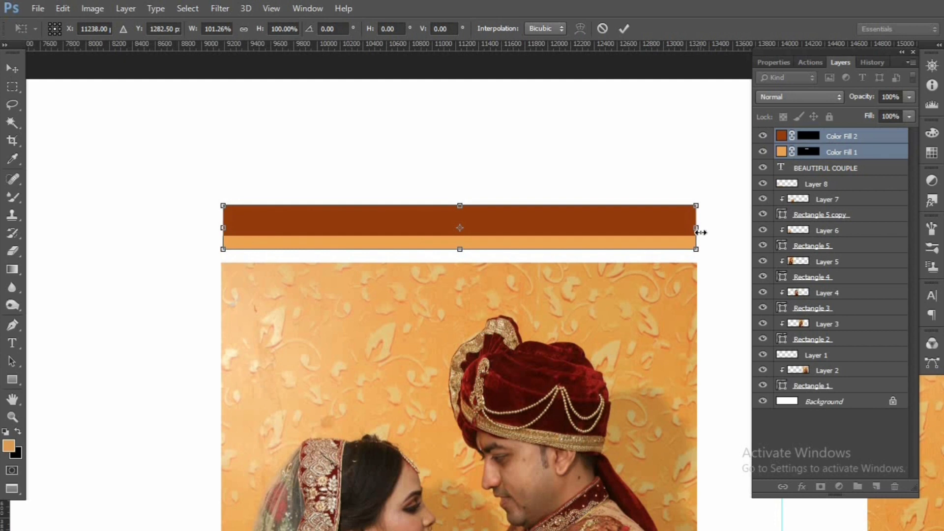
pyautogui.press('Left')
pyautogui.click(626, 29)
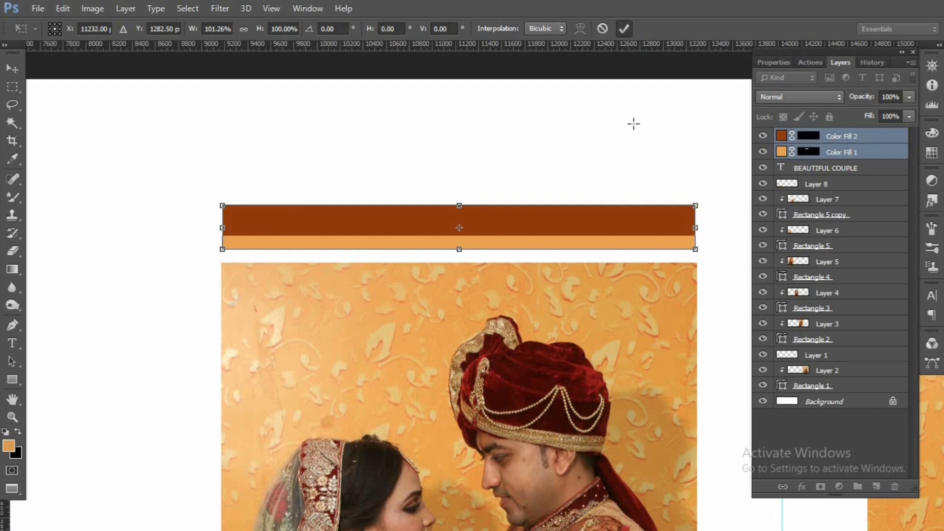
# - Type the gold 'TODAY' title below the middle photo
pyautogui.press('m')
pyautogui.keyDown('alt'); pyautogui.click(656, 244); pyautogui.keyUp('alt')
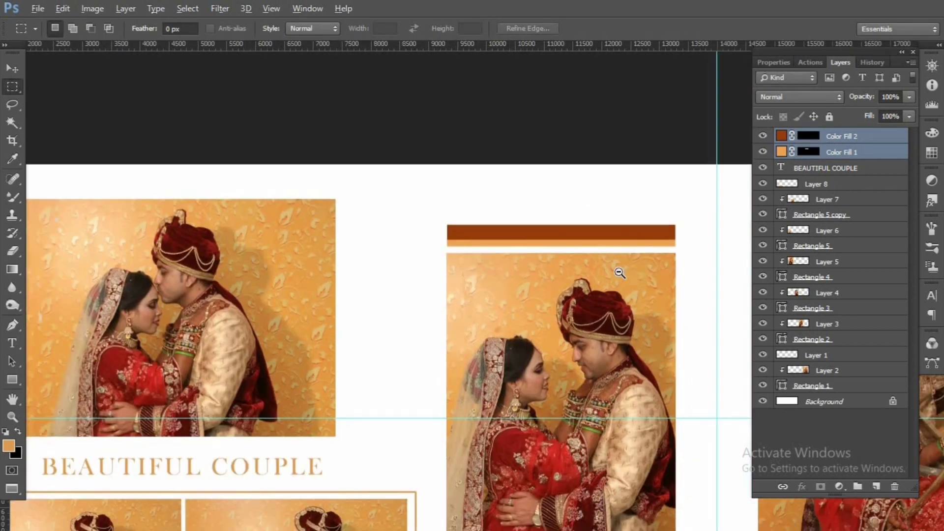
pyautogui.scroll(2, 590, 368)
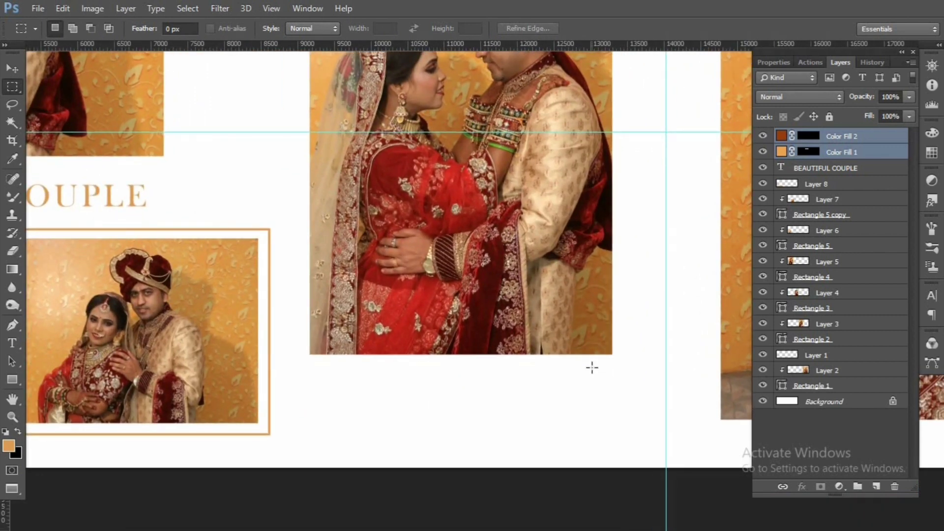
pyautogui.scroll(-1, 591, 367)
pyautogui.press('t')
pyautogui.click(403, 386)
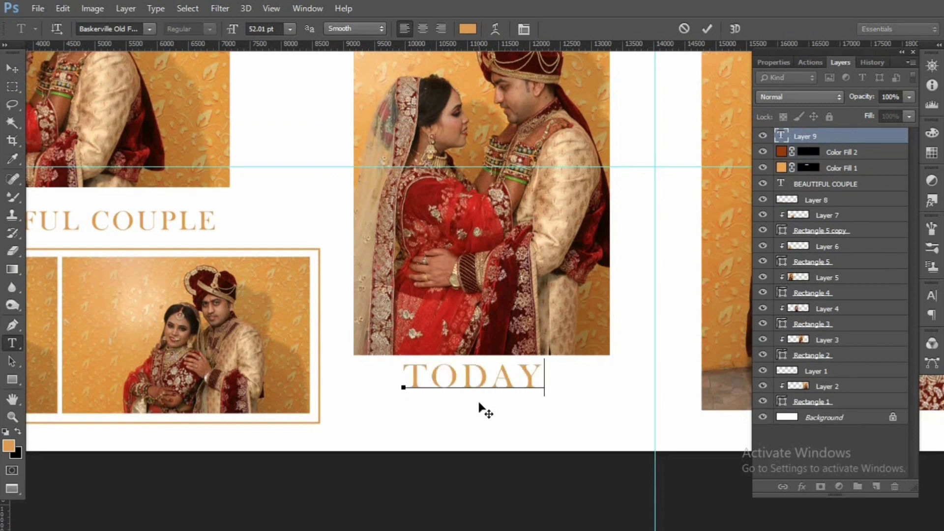
pyautogui.moveTo(479, 408); pyautogui.dragTo(457, 432)
pyautogui.click(563, 395)
# - Add the word 'ceromany' beside TODAY, scaled down to about 62.57%
pyautogui.write('ceromany')
pyautogui.hotkey('ctrl', 'Return')
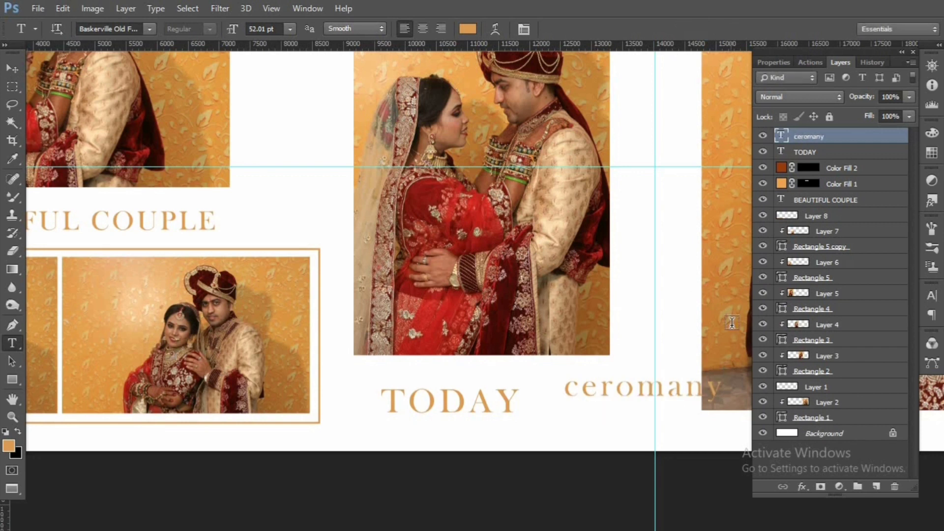
pyautogui.hotkey('ctrl', 't')
pyautogui.moveTo(701, 365); pyautogui.dragTo(634, 374)
pyautogui.moveTo(580, 388); pyautogui.dragTo(568, 390)
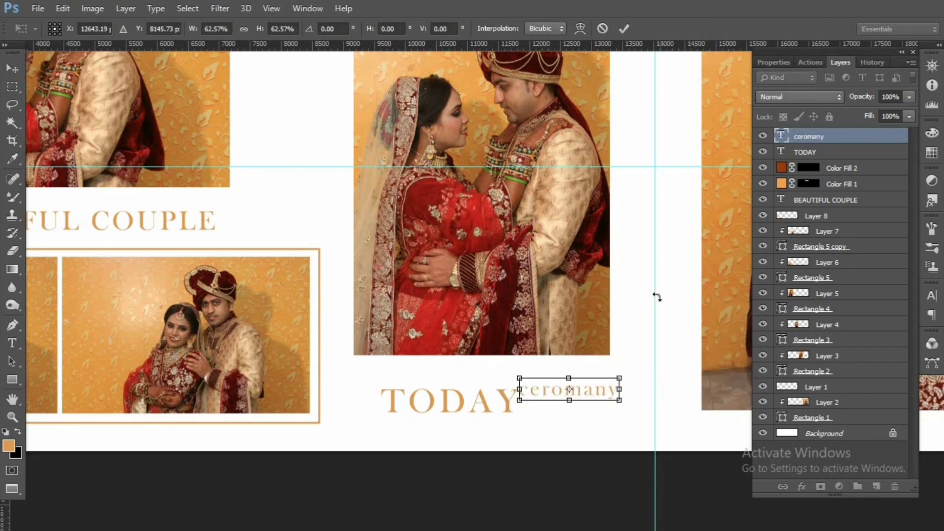
pyautogui.press('Return')
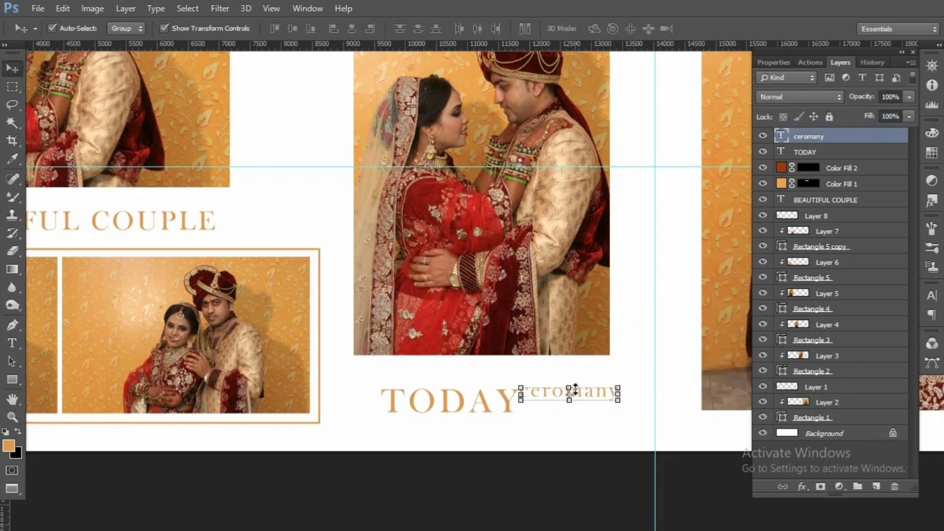
pyautogui.moveTo(618, 393); pyautogui.dragTo(600, 398)
pyautogui.click(626, 28)
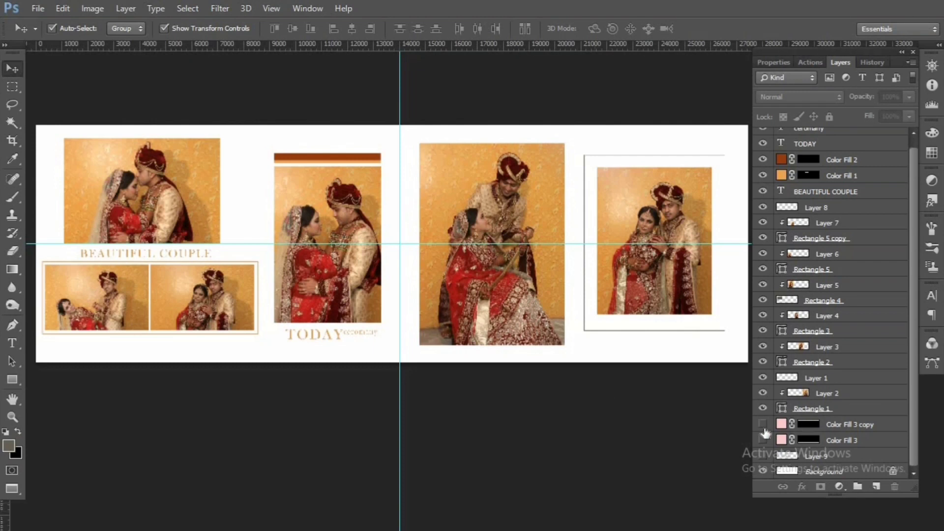
# - Make the Color Fill 3 copy and Color Fill 3 layers visible
pyautogui.click(762, 424)
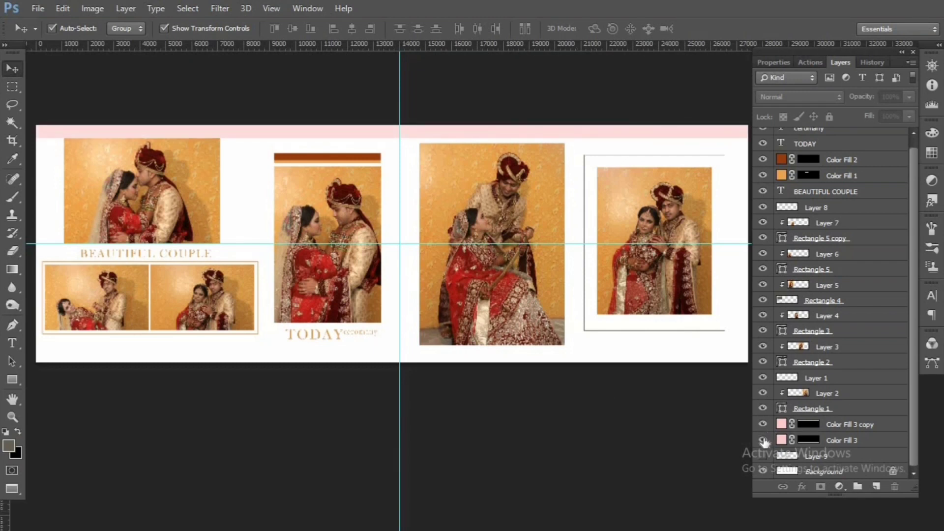
pyautogui.click(762, 440)
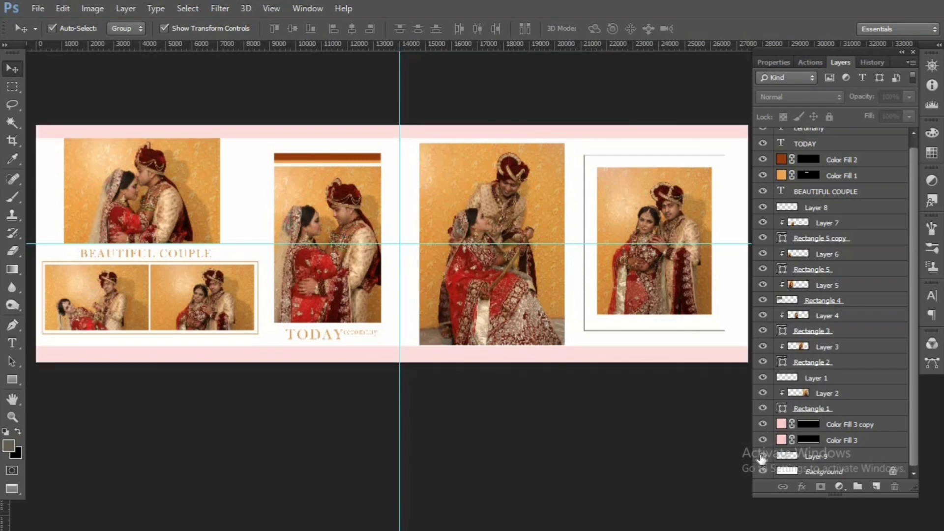